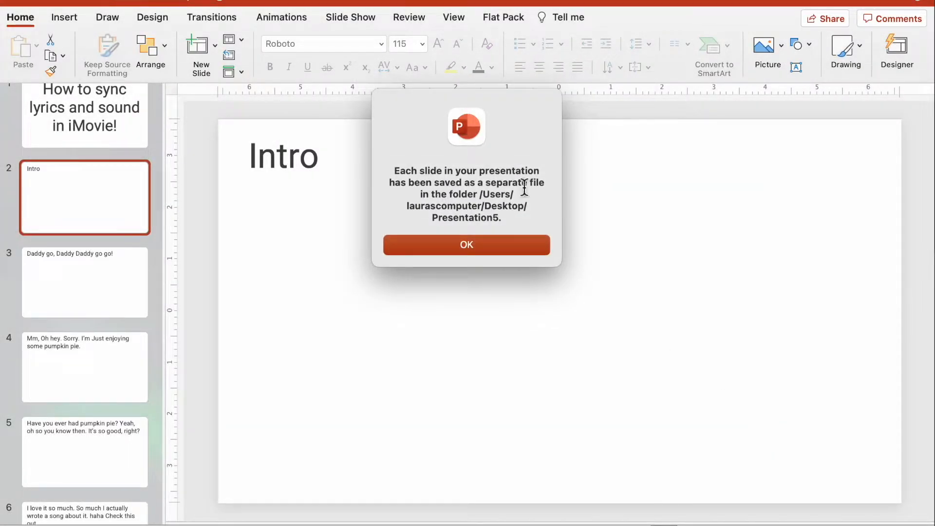
Dismiss the slide export notice, then switch to iMovie and add Slide1.png through Slide9.png from the Presentation5 folder after the opening clip.
{"action": "left_click", "coordinate": [466, 245]}
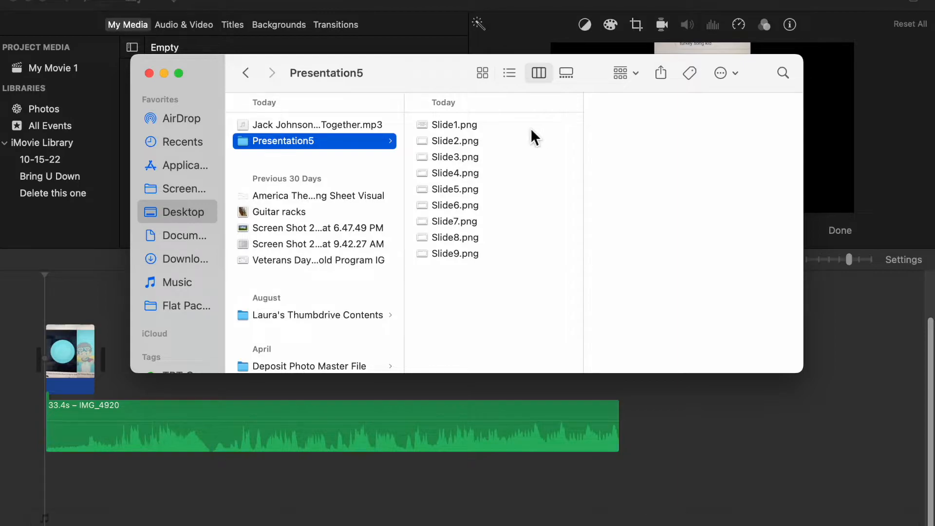
{"action": "left_click", "coordinate": [446, 126]}
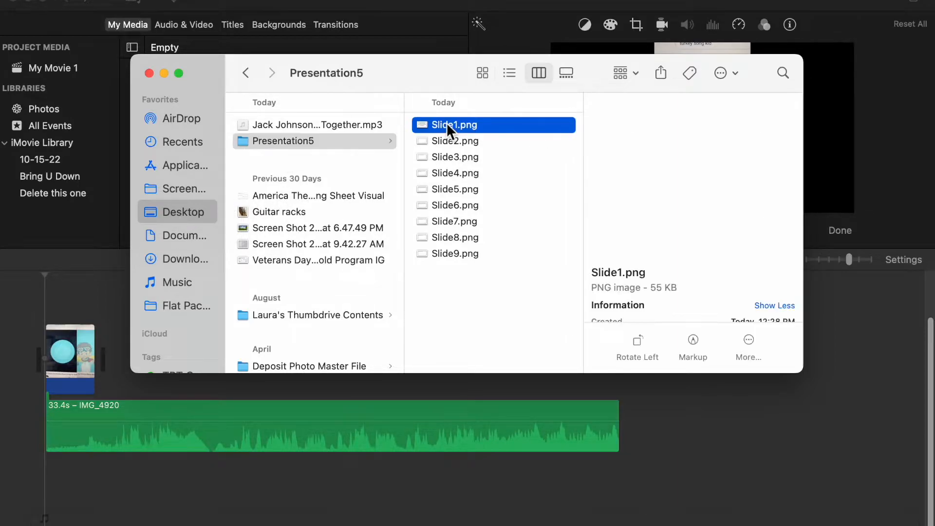
{"action": "left_click", "coordinate": [448, 254], "text": "shift"}
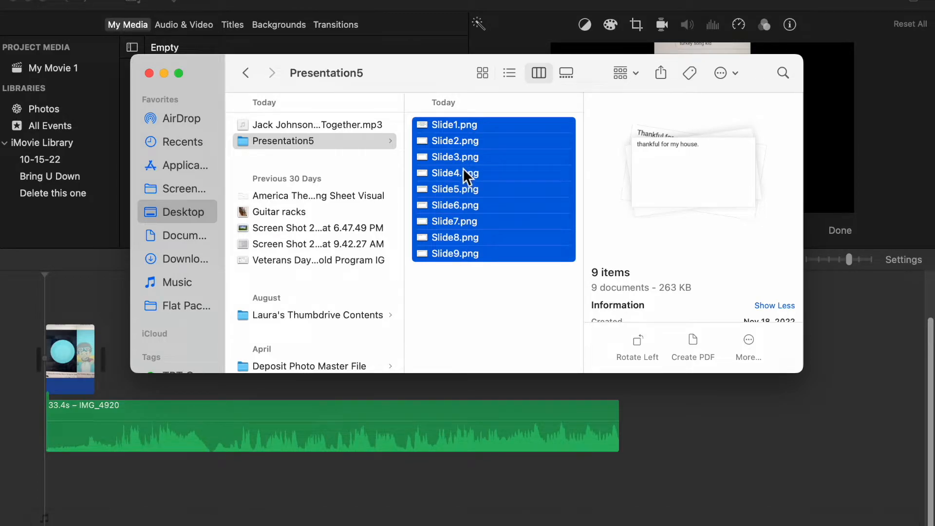
{"action": "left_click_drag", "start_coordinate": [463, 168], "coordinate": [101, 361]}
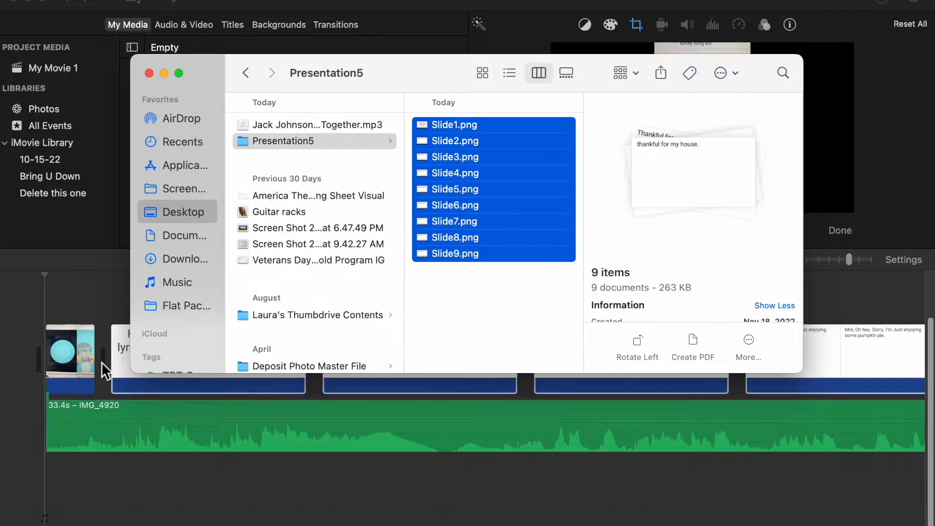
{"action": "left_click", "coordinate": [149, 74]}
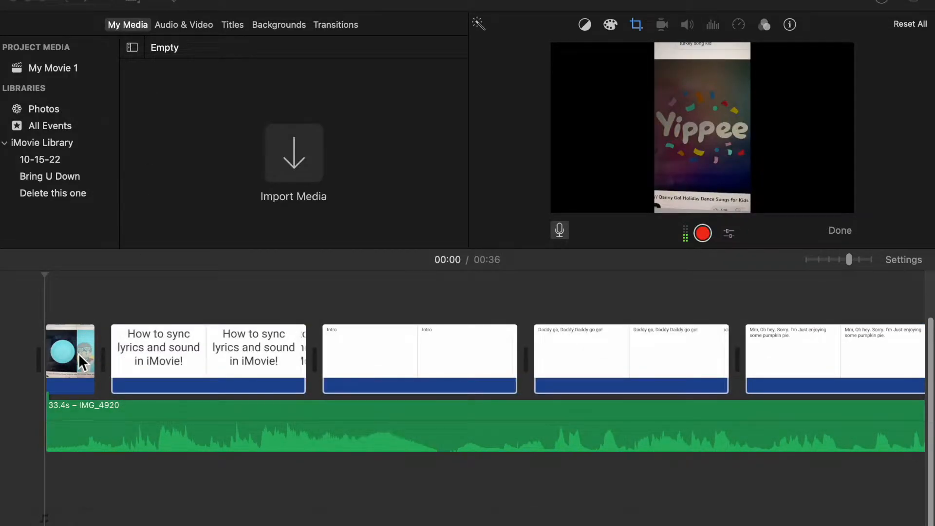
Move the IMG_4920 audio so it starts under the title slide, and delete the short video clip at the beginning.
{"action": "left_click_drag", "start_coordinate": [62, 410], "coordinate": [131, 411]}
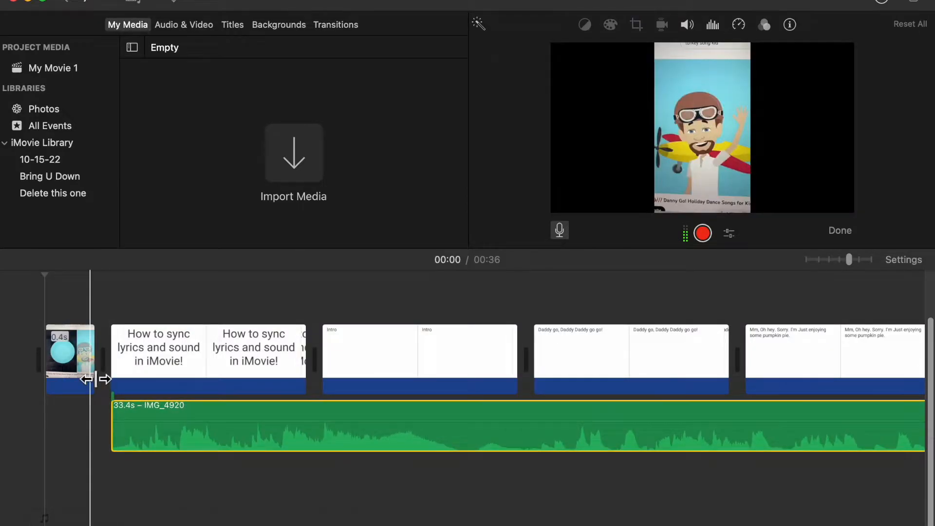
{"action": "left_click", "coordinate": [77, 369]}
{"action": "key", "text": "Delete"}
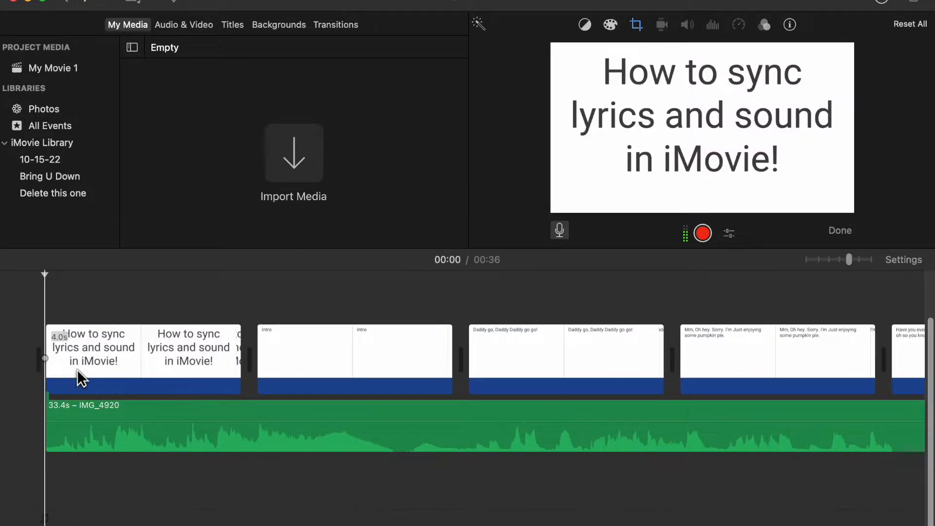
{"action": "left_click", "coordinate": [103, 356]}
{"action": "key", "text": "Delete"}
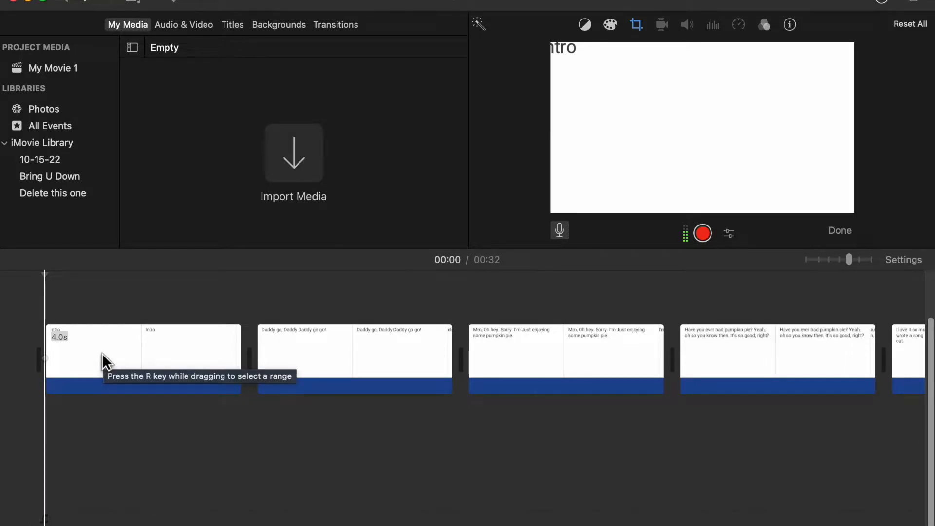
{"action": "key", "text": "super+z"}
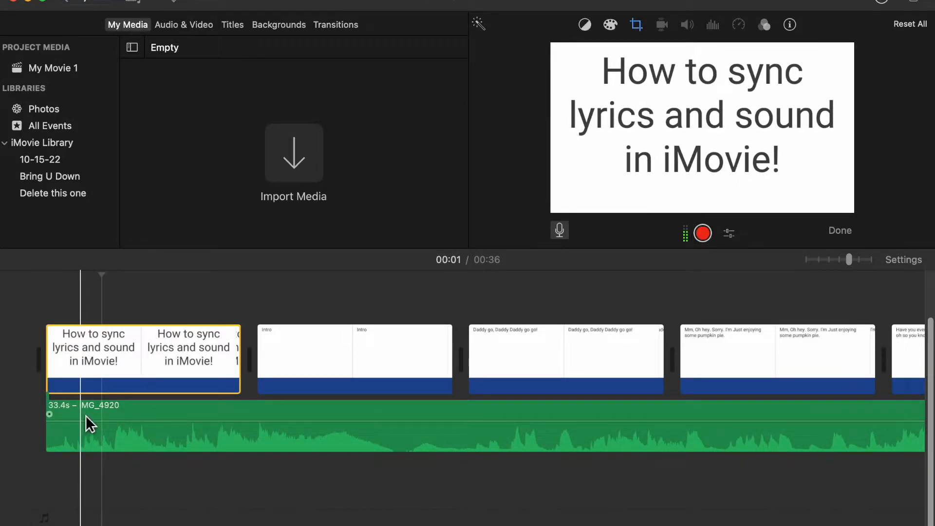
Move the IMG_4920 audio so it starts under the Intro slide, and delete the "How to sync lyrics and sound in iMovie!" title slide.
{"action": "left_click_drag", "start_coordinate": [90, 408], "coordinate": [290, 418]}
{"action": "left_click", "coordinate": [136, 337]}
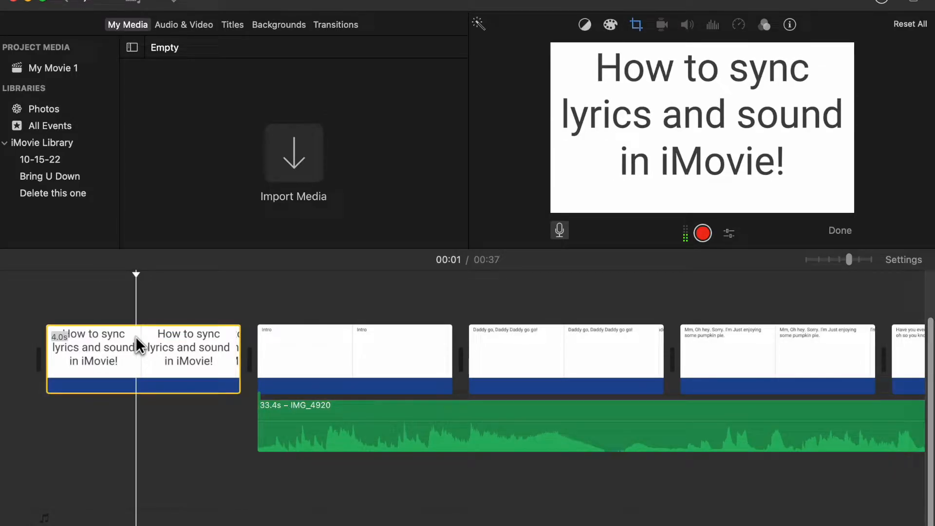
{"action": "key", "text": "Delete"}
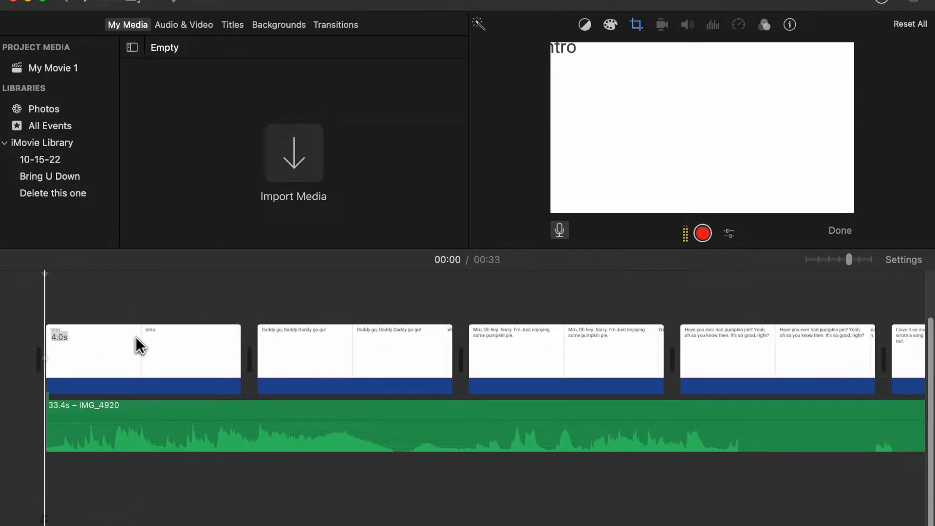
Set the crop style of all slide clips, from Intro through "thankful for my house.", to Fit.
{"action": "left_click", "coordinate": [156, 349]}
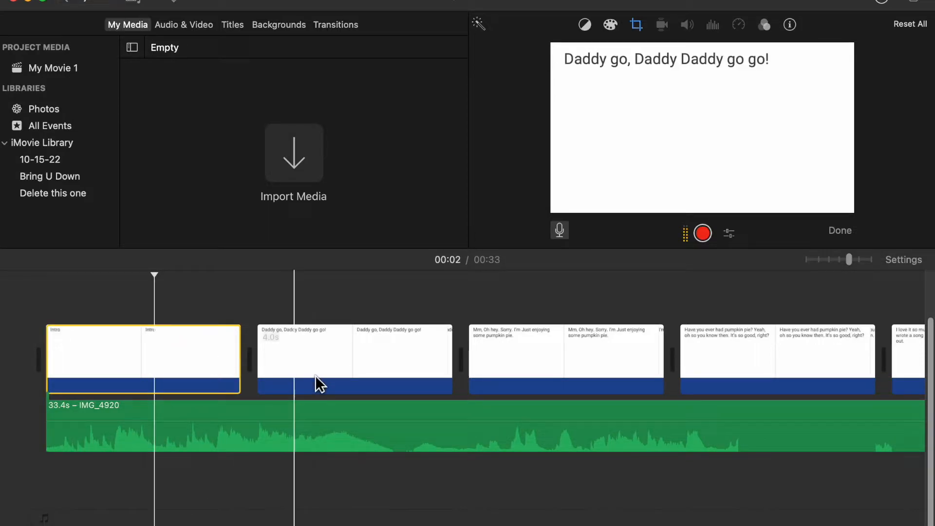
{"action": "left_click", "coordinate": [348, 370], "text": "shift"}
{"action": "left_click", "coordinate": [541, 379], "text": "shift"}
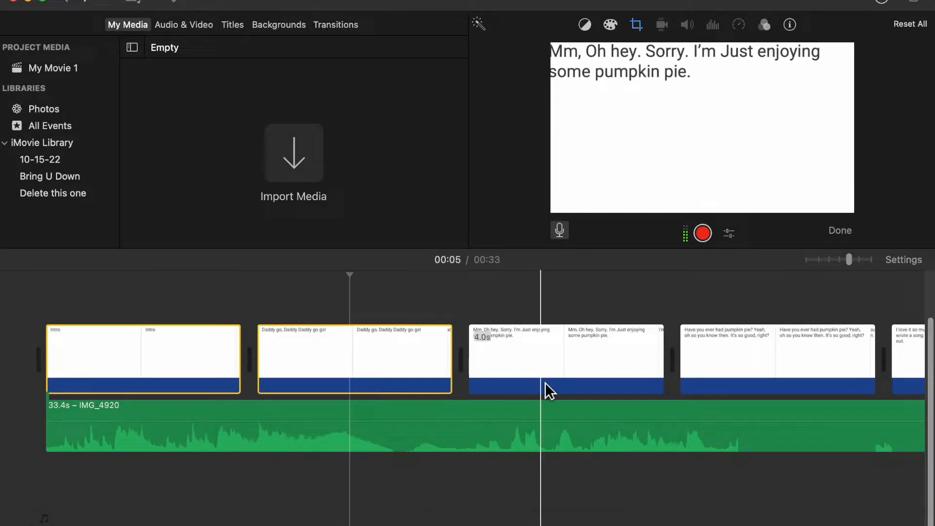
{"action": "scroll", "coordinate": [540, 380], "scroll_direction": "right", "scroll_amount": 5}
{"action": "left_click", "coordinate": [561, 383], "text": "shift"}
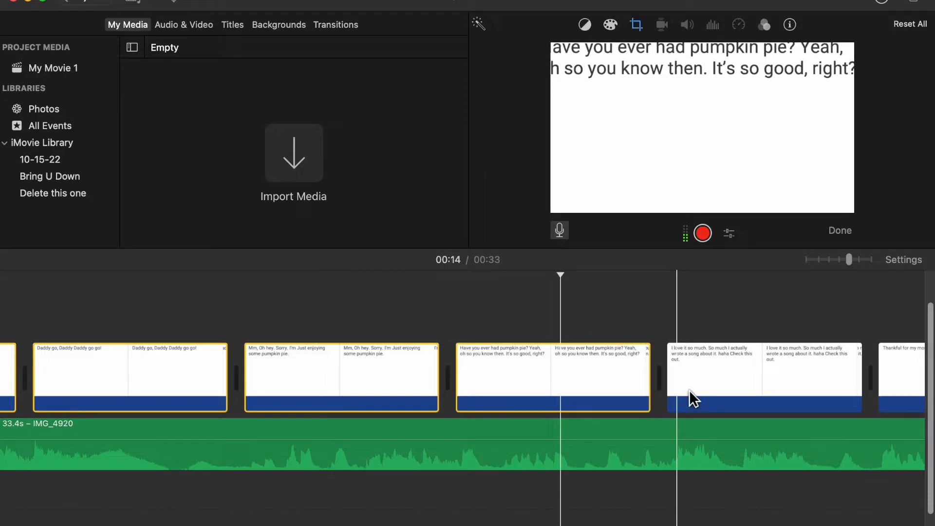
{"action": "left_click", "coordinate": [719, 390], "text": "shift"}
{"action": "scroll", "coordinate": [717, 388], "scroll_direction": "right", "scroll_amount": 5}
{"action": "left_click", "coordinate": [718, 389], "text": "shift"}
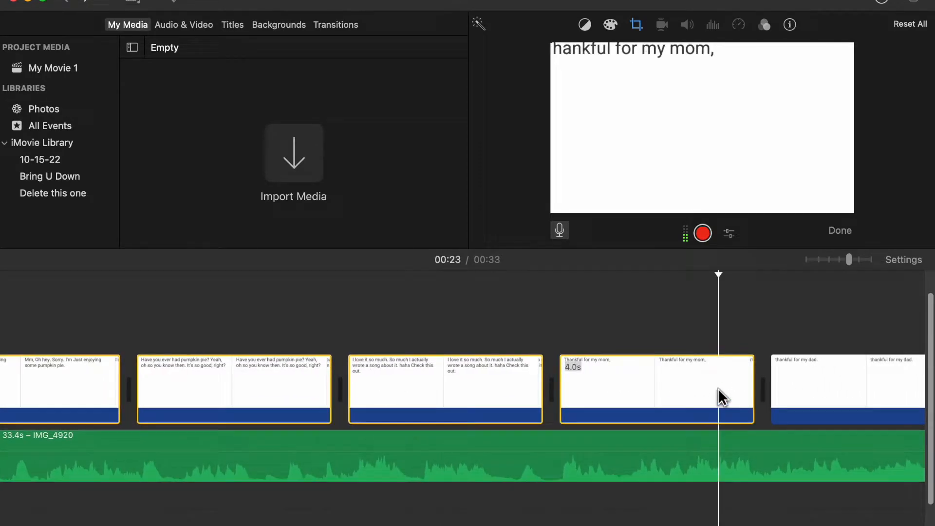
{"action": "left_click", "coordinate": [831, 390], "text": "shift"}
{"action": "scroll", "coordinate": [828, 387], "scroll_direction": "right", "scroll_amount": 5}
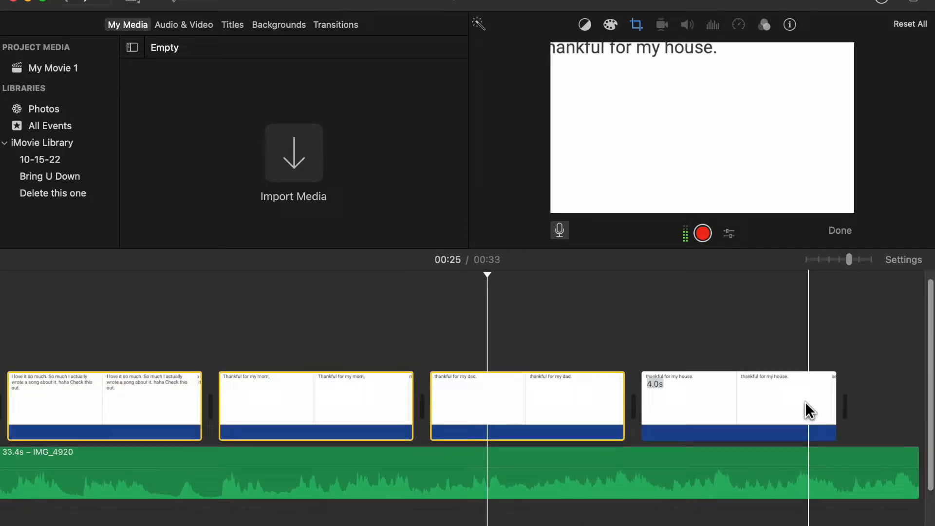
{"action": "left_click", "coordinate": [785, 406], "text": "shift"}
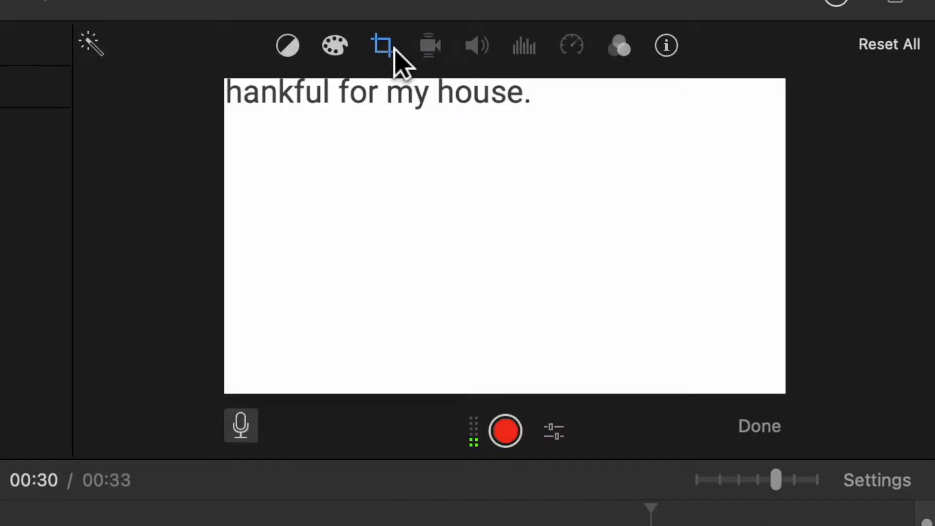
{"action": "left_click", "coordinate": [388, 55]}
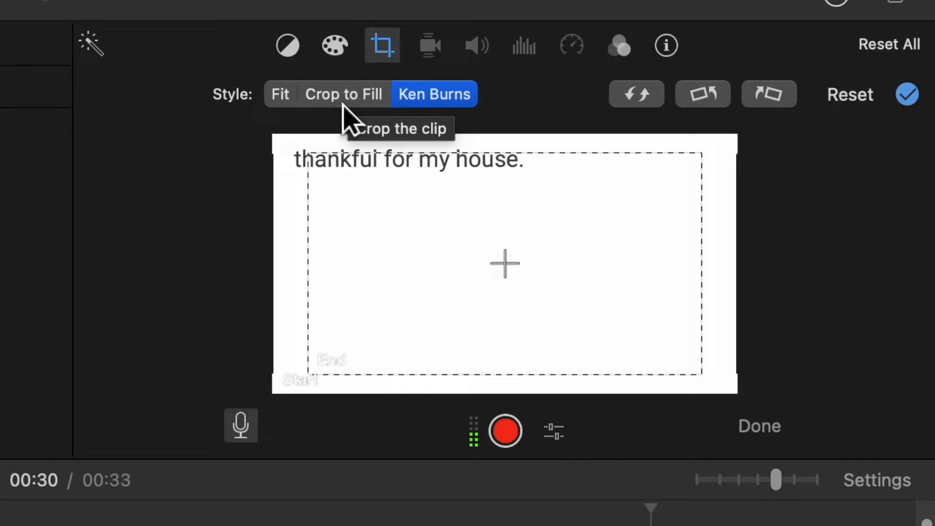
{"action": "left_click", "coordinate": [281, 95]}
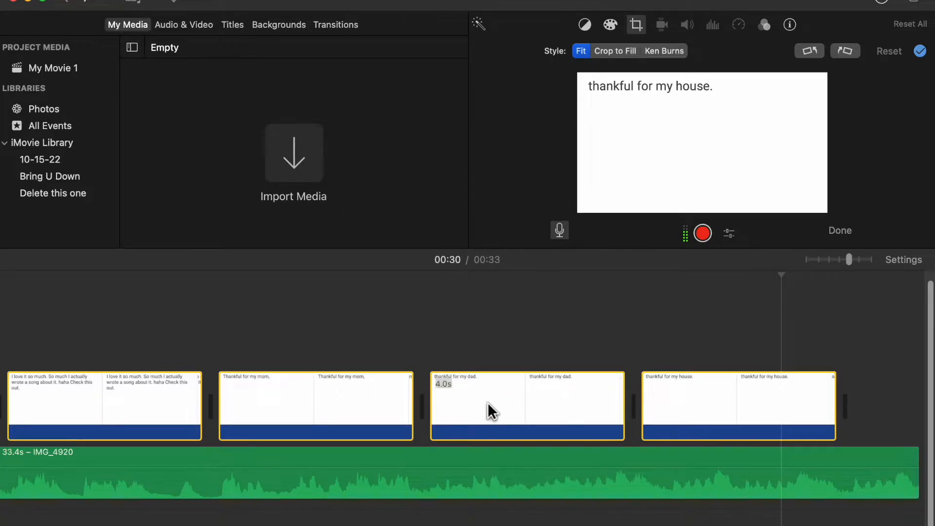
Trim the end of the Intro clip so that it lasts about 2.6 seconds.
{"action": "scroll", "coordinate": [487, 402], "scroll_direction": "left", "scroll_amount": 10}
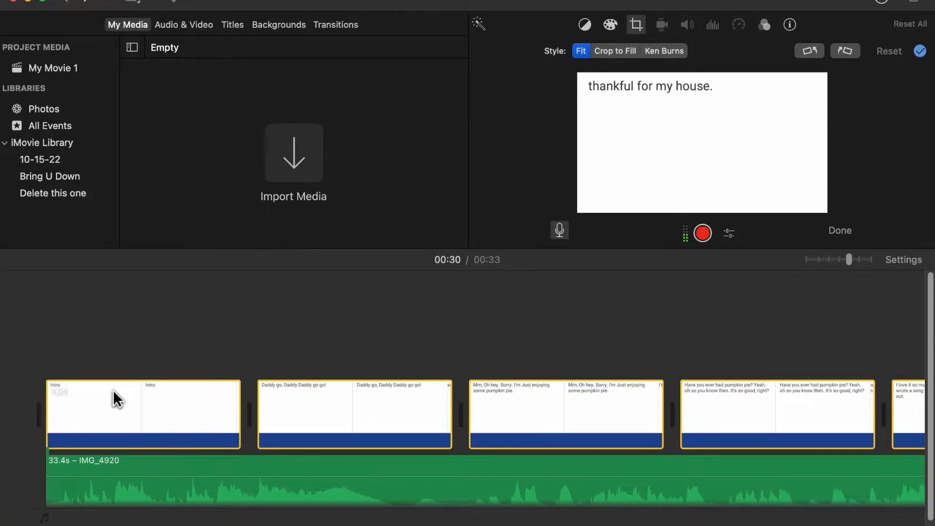
{"action": "left_click", "coordinate": [98, 399]}
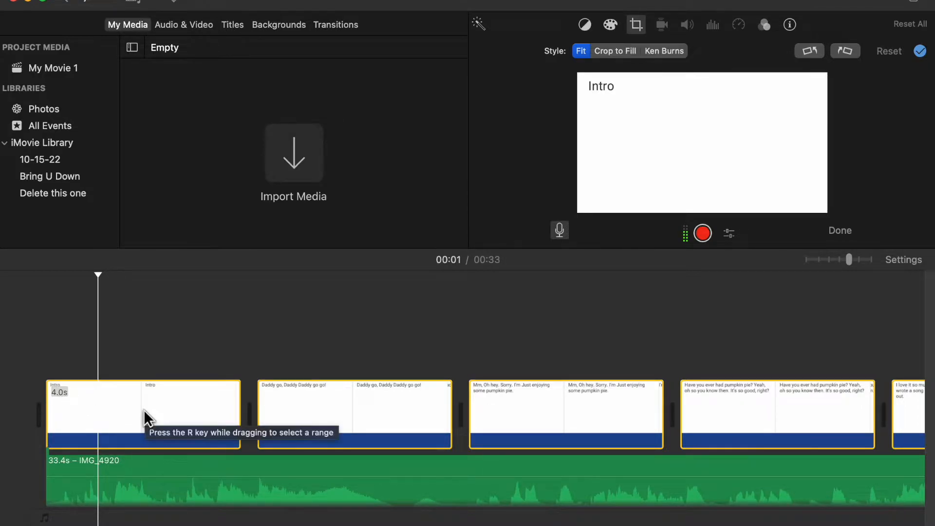
{"action": "left_click", "coordinate": [243, 413]}
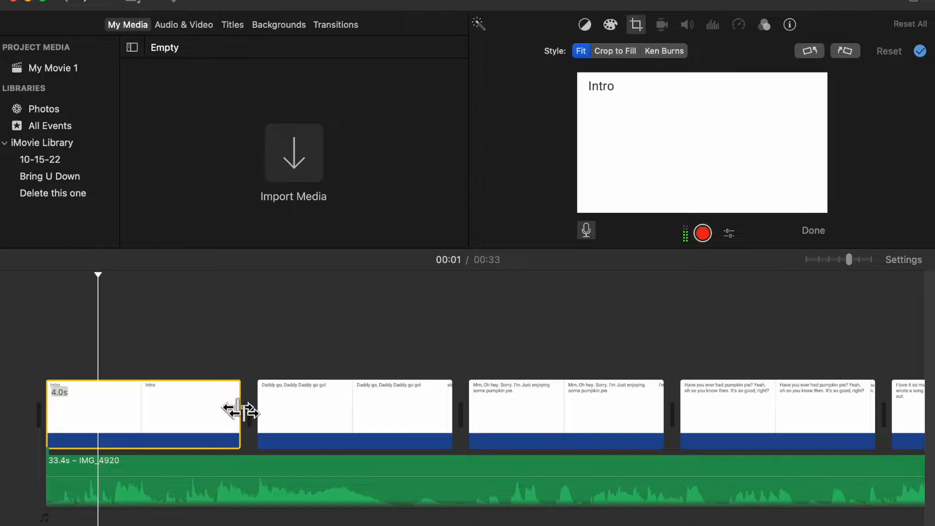
{"action": "left_click_drag", "start_coordinate": [242, 422], "coordinate": [138, 407]}
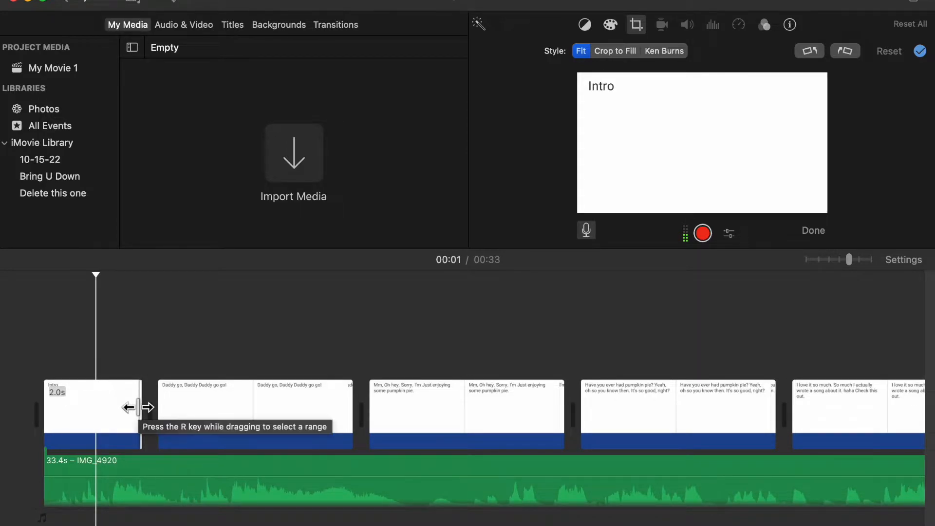
{"action": "left_click_drag", "start_coordinate": [138, 407], "coordinate": [172, 412]}
{"action": "left_click", "coordinate": [104, 408]}
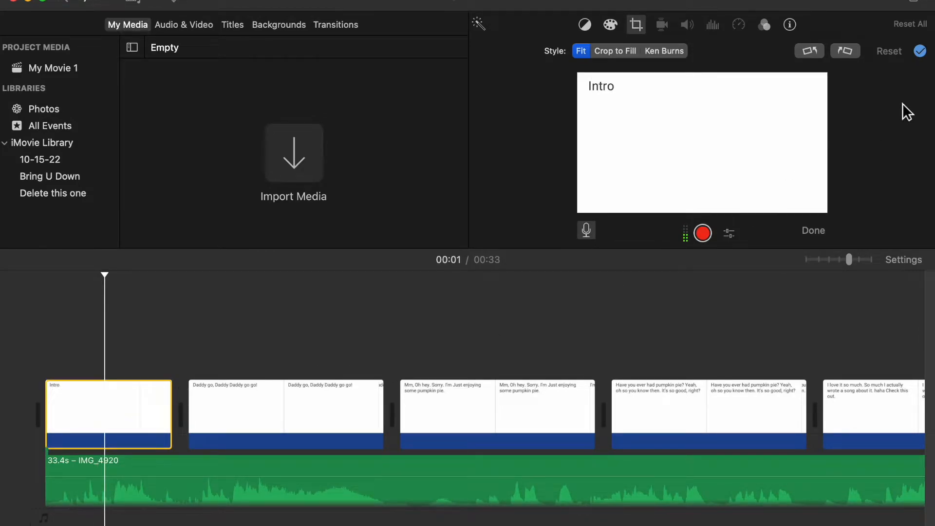
Close the crop controls and set the Intro clip's duration to 3.1 seconds in its clip information.
{"action": "left_click", "coordinate": [920, 51]}
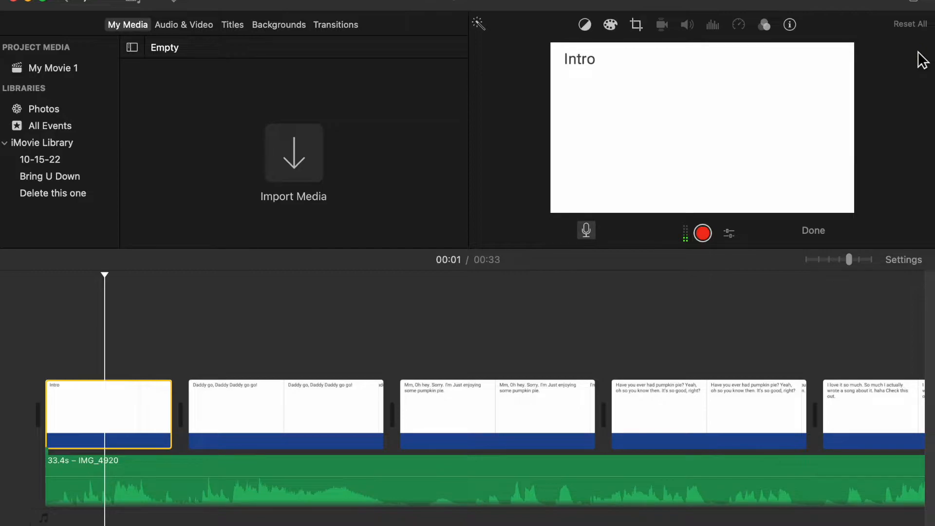
{"action": "left_click", "coordinate": [789, 26]}
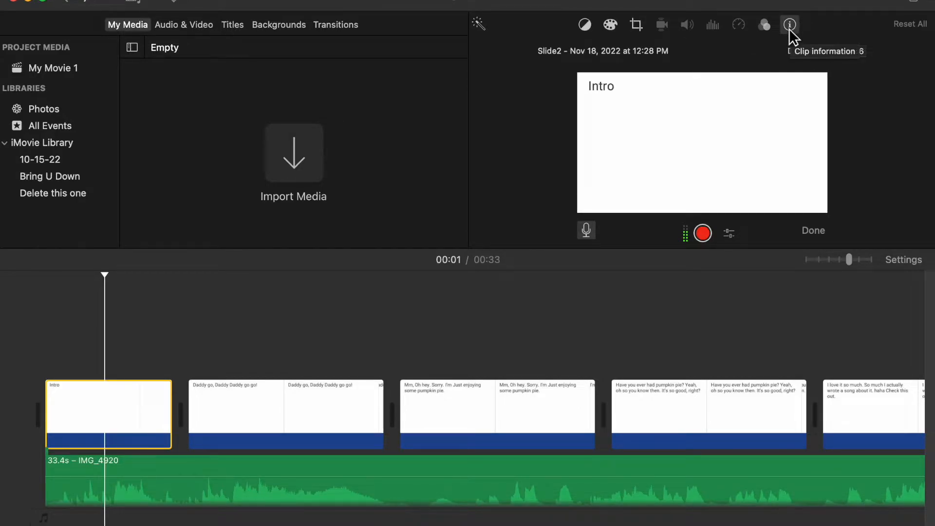
{"action": "left_click", "coordinate": [849, 51]}
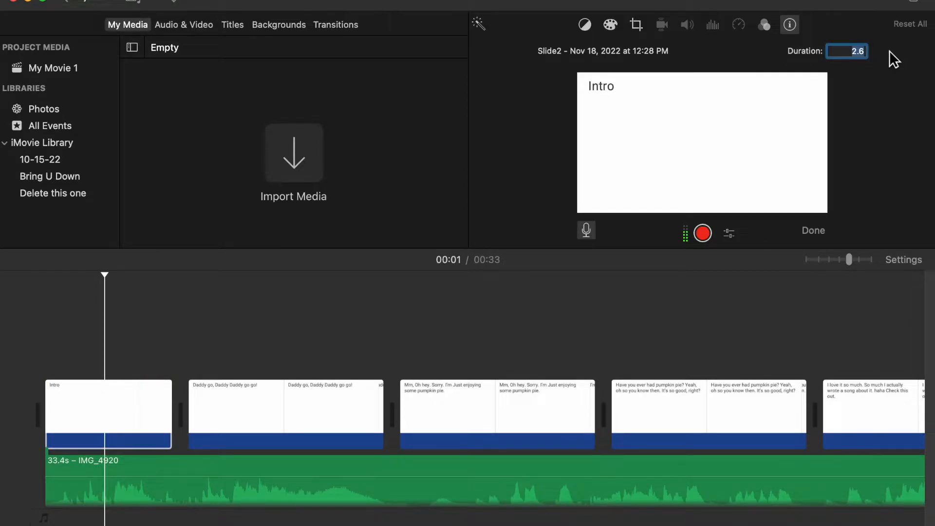
{"action": "type", "text": "3.1"}
{"action": "key", "text": "Return"}
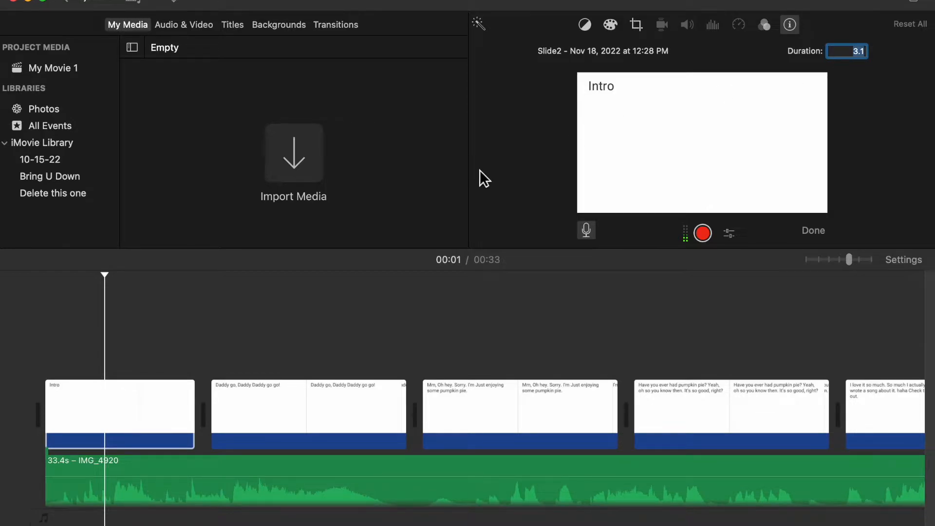
Play the project from the start to find where the intro ends, and trim the Intro clip to about 2.1 seconds.
{"action": "left_click", "coordinate": [123, 390]}
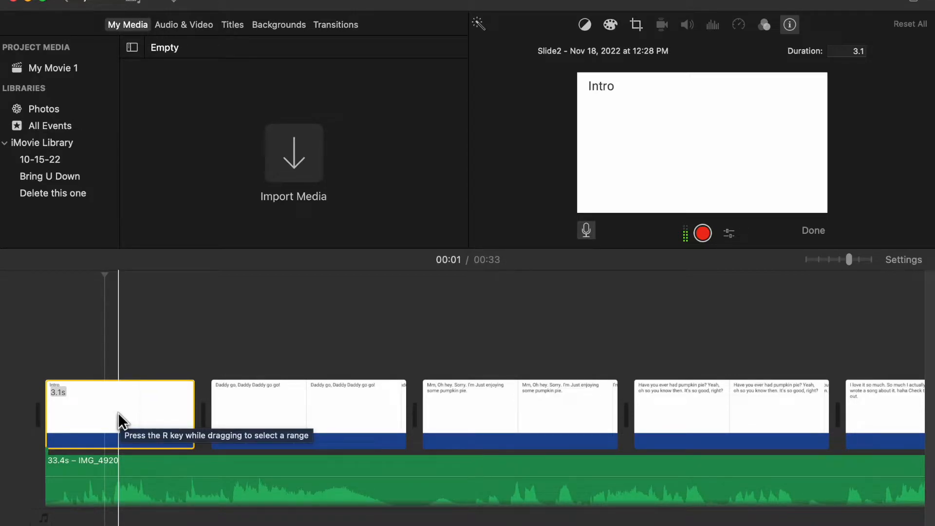
{"action": "left_click", "coordinate": [43, 349]}
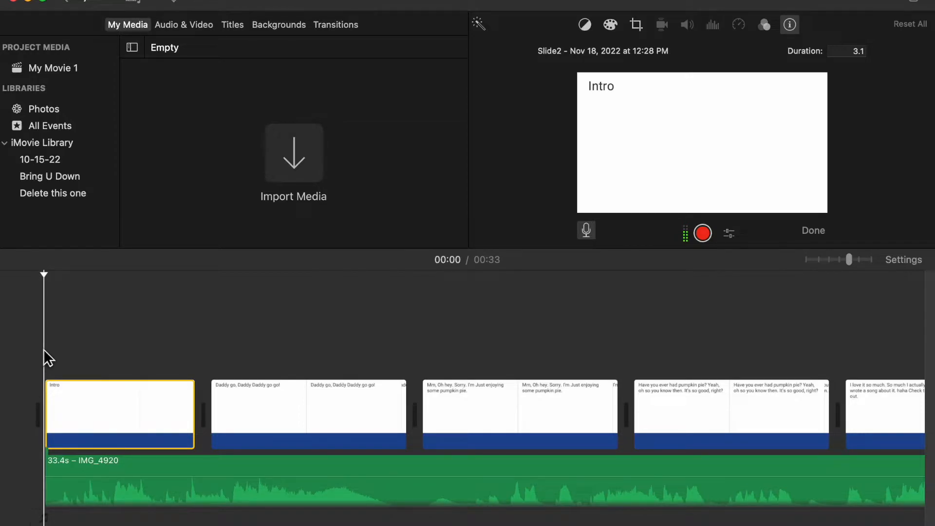
{"action": "key", "text": "space"}
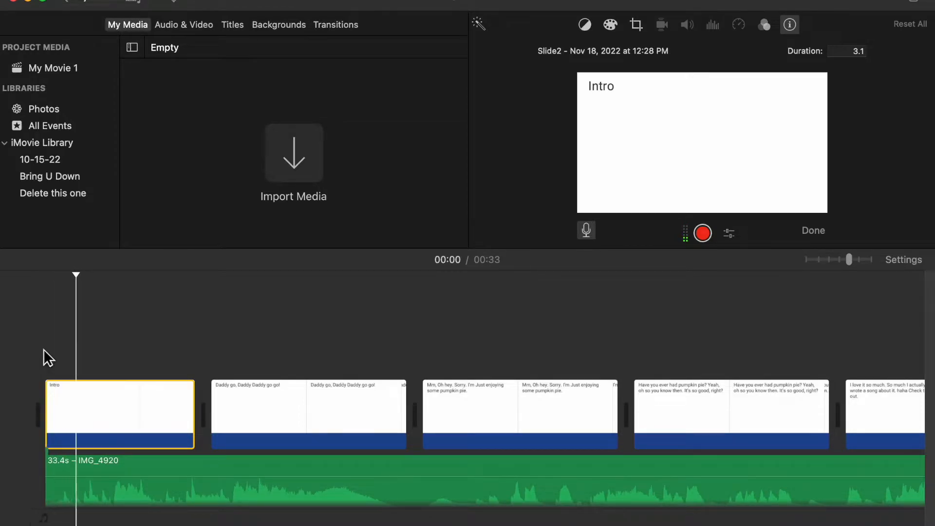
{"action": "key", "text": "space"}
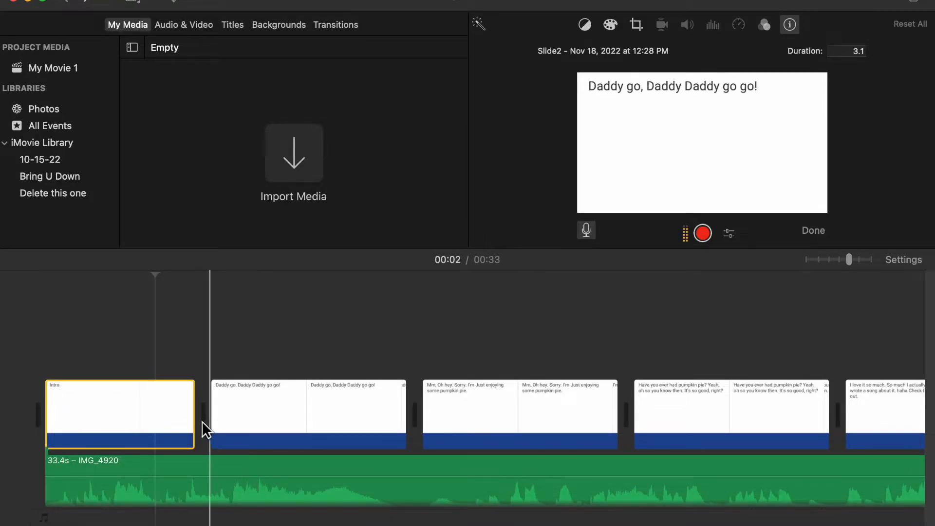
{"action": "left_click_drag", "start_coordinate": [199, 426], "coordinate": [151, 420]}
Replay the beginning of the project to check the Intro slide's timing against the audio.
{"action": "key", "text": "space"}
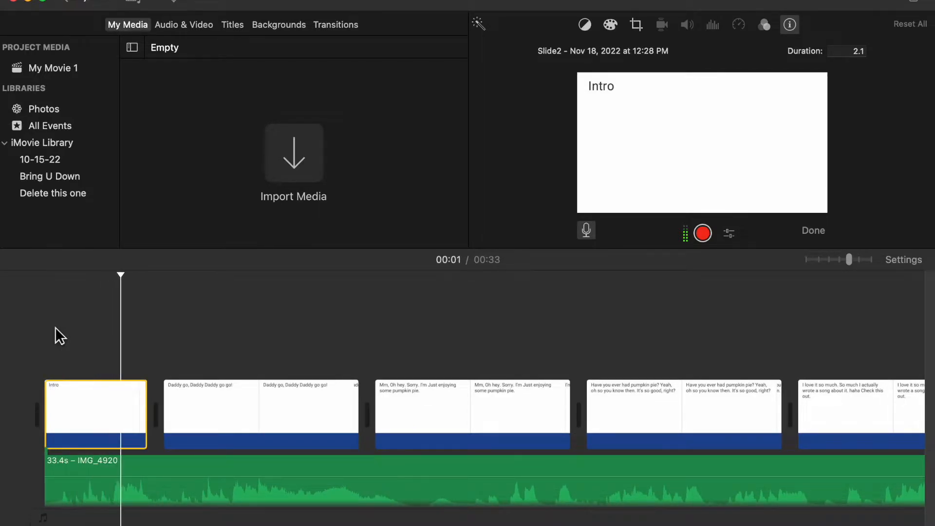
{"action": "left_click", "coordinate": [55, 327]}
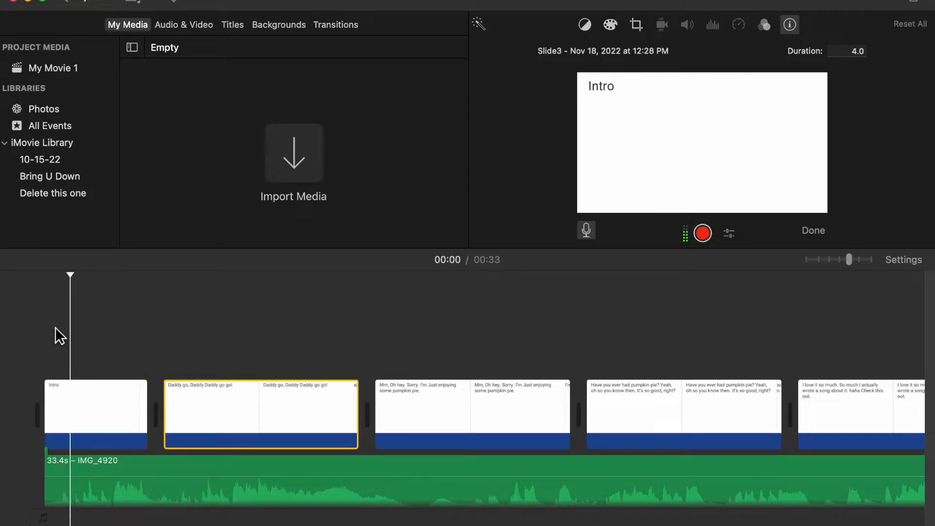
{"action": "left_click", "coordinate": [54, 327]}
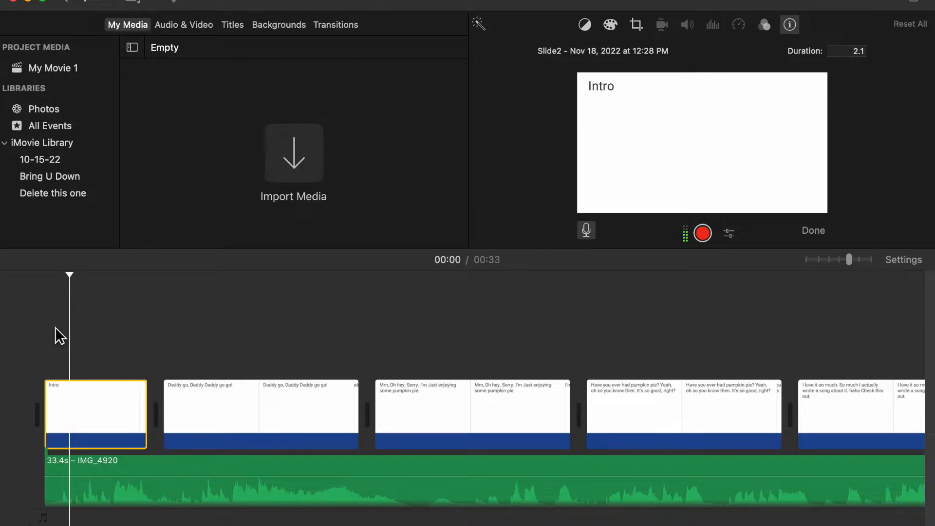
Close the voiceover recording controls and shorten the Intro clip to 1.4 seconds by trimming its end.
{"action": "left_click", "coordinate": [589, 234]}
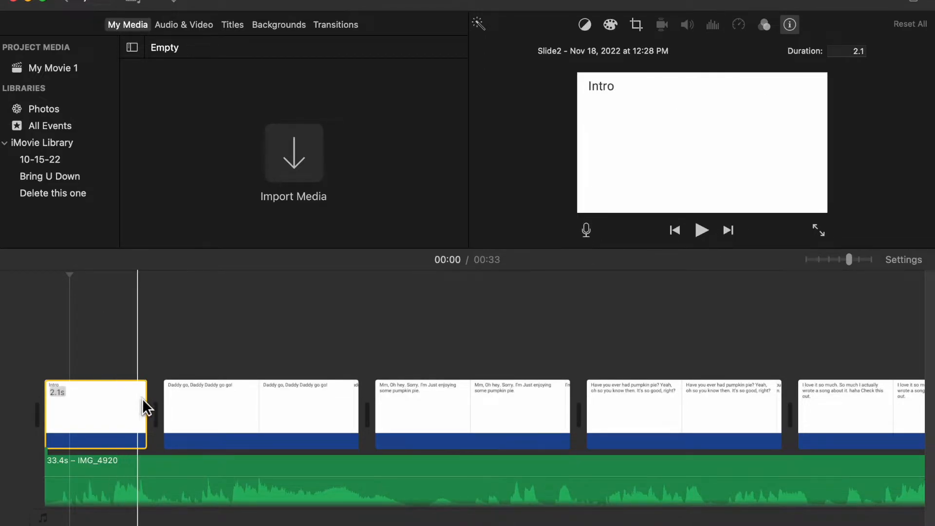
{"action": "left_click_drag", "start_coordinate": [147, 407], "coordinate": [120, 407]}
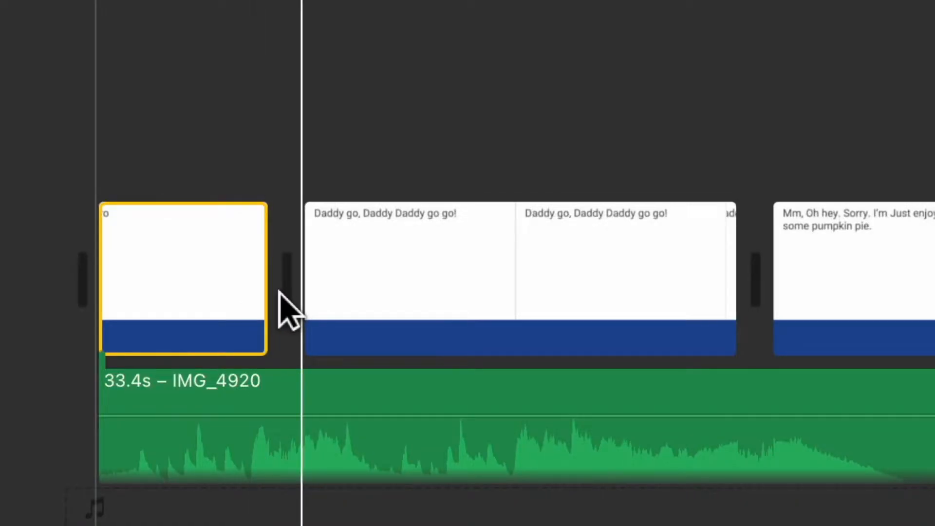
{"action": "left_click_drag", "start_coordinate": [276, 303], "coordinate": [256, 304]}
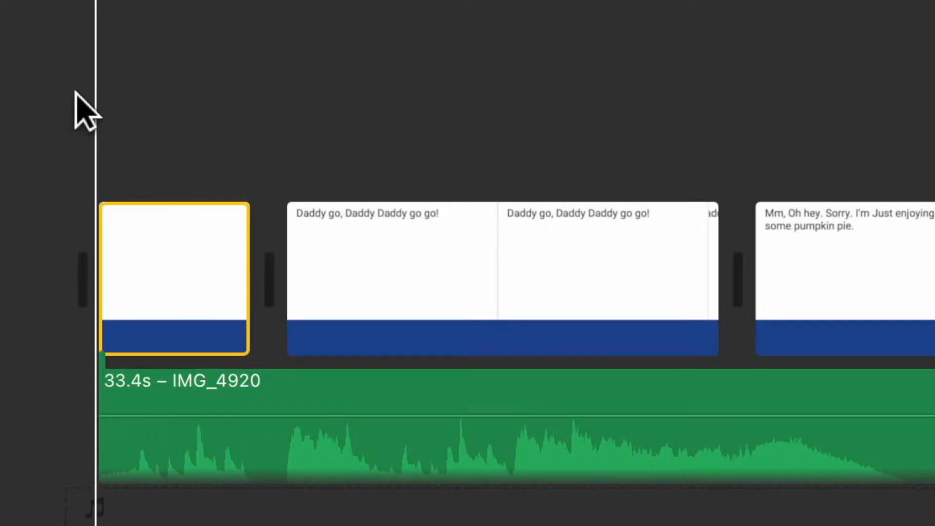
Trim the "Daddy go, Daddy Daddy go go!" clip to 3.1 seconds, play it against the audio, and readjust it to 3.3 seconds.
{"action": "key", "text": "space"}
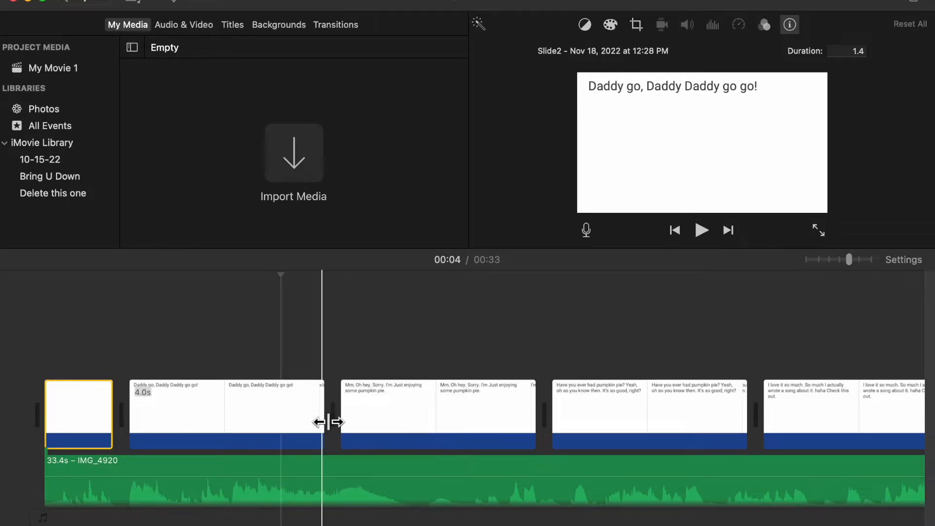
{"action": "left_click_drag", "start_coordinate": [322, 415], "coordinate": [280, 419]}
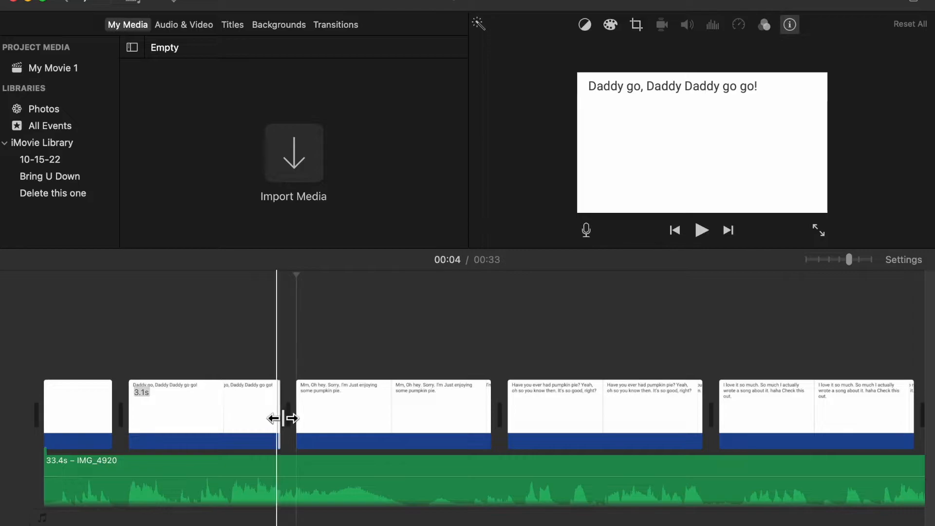
{"action": "left_click", "coordinate": [258, 354]}
{"action": "key", "text": "space"}
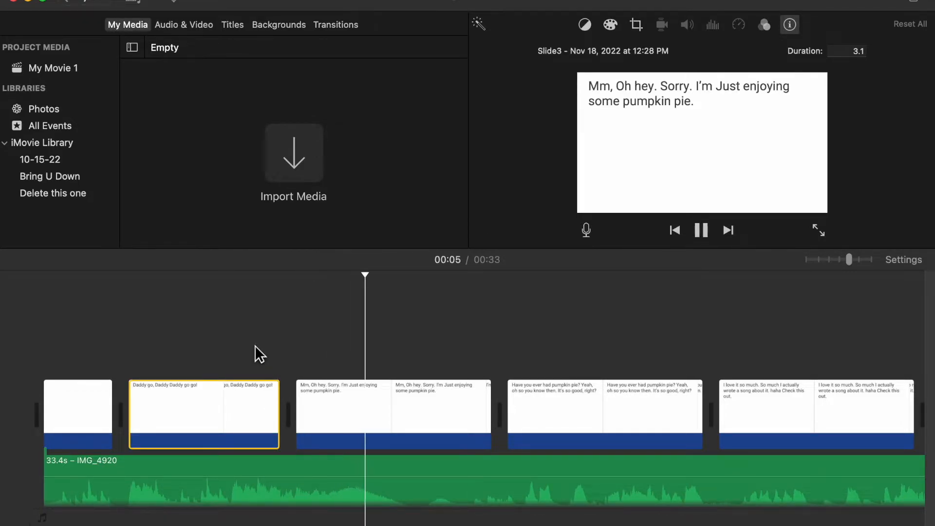
{"action": "left_click", "coordinate": [700, 231]}
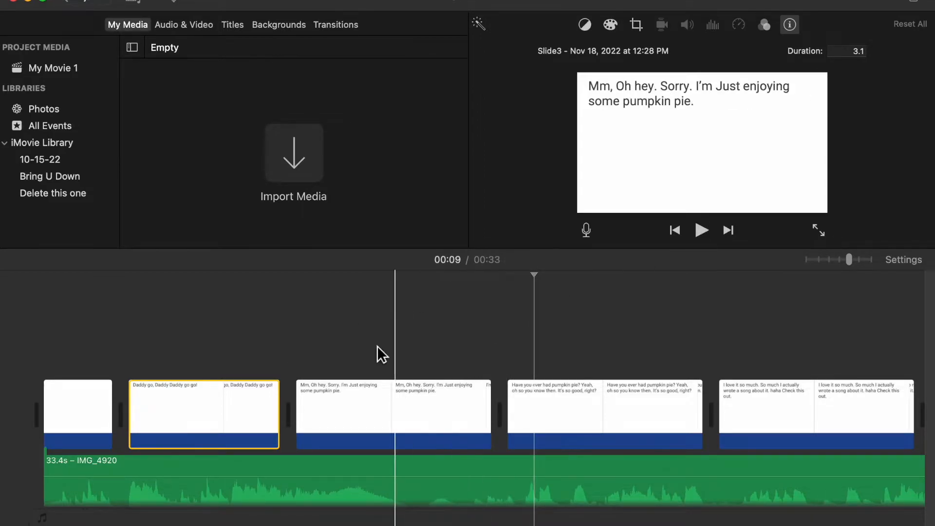
{"action": "left_click_drag", "start_coordinate": [278, 421], "coordinate": [291, 420]}
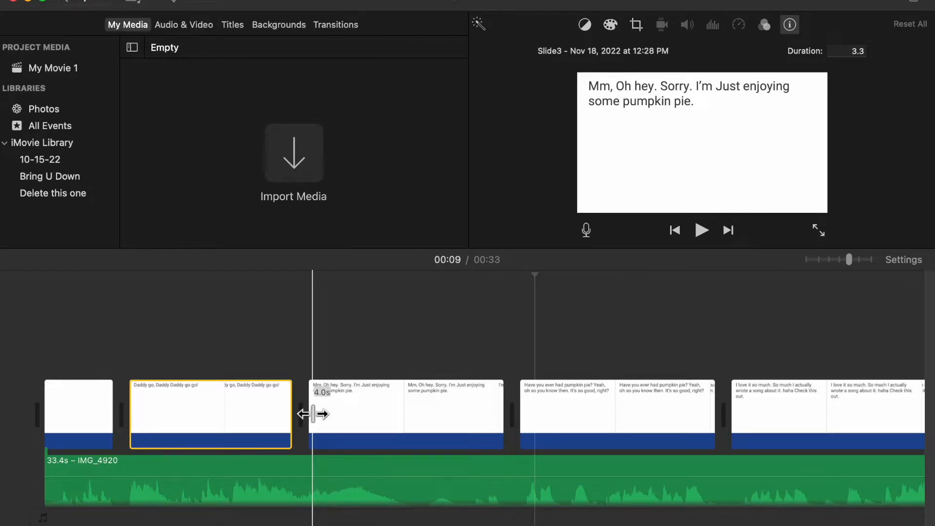
Replay the end of the "Daddy go, Daddy Daddy go go!" clip and extend the clip to 4.0 seconds.
{"action": "left_click", "coordinate": [258, 396]}
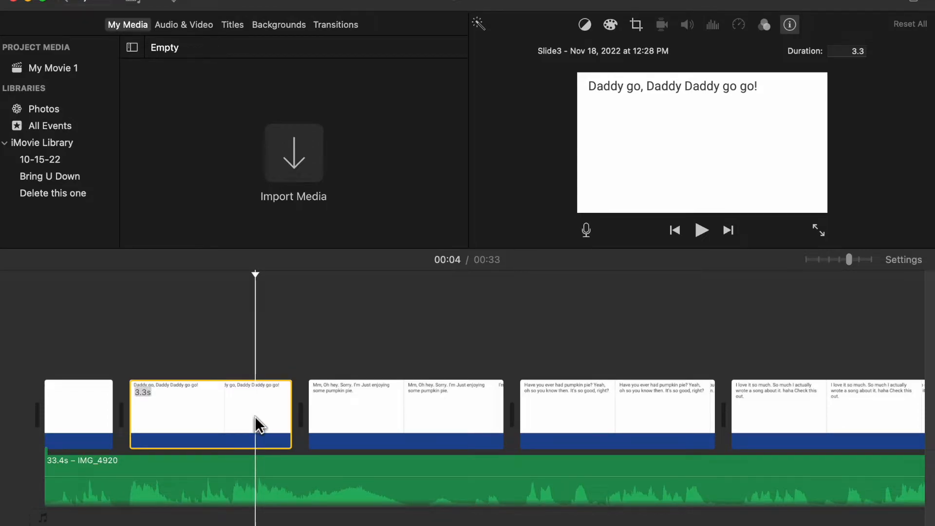
{"action": "key", "text": "space"}
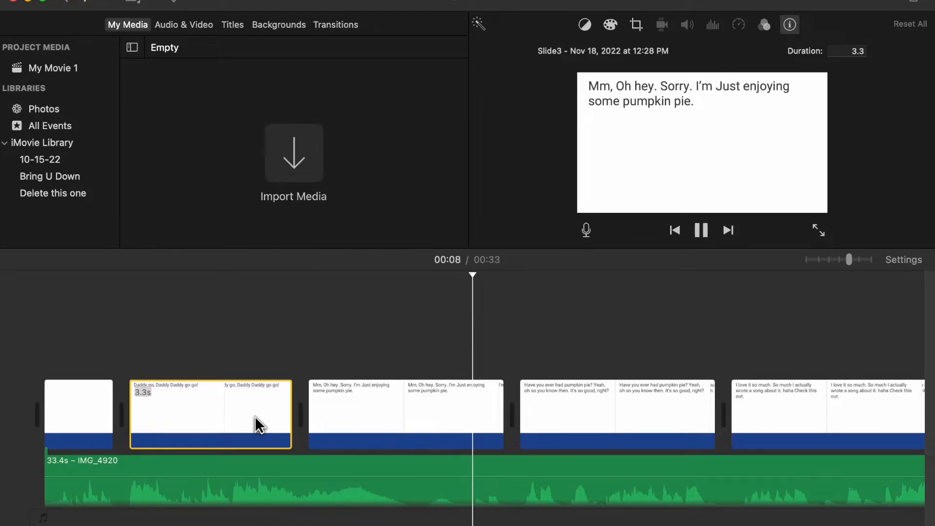
{"action": "key", "text": "space"}
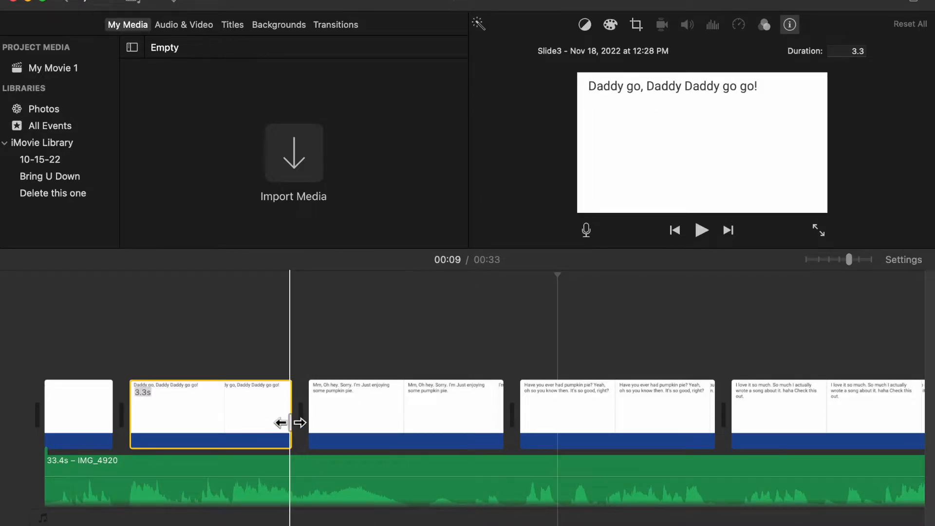
{"action": "left_click_drag", "start_coordinate": [290, 423], "coordinate": [323, 431]}
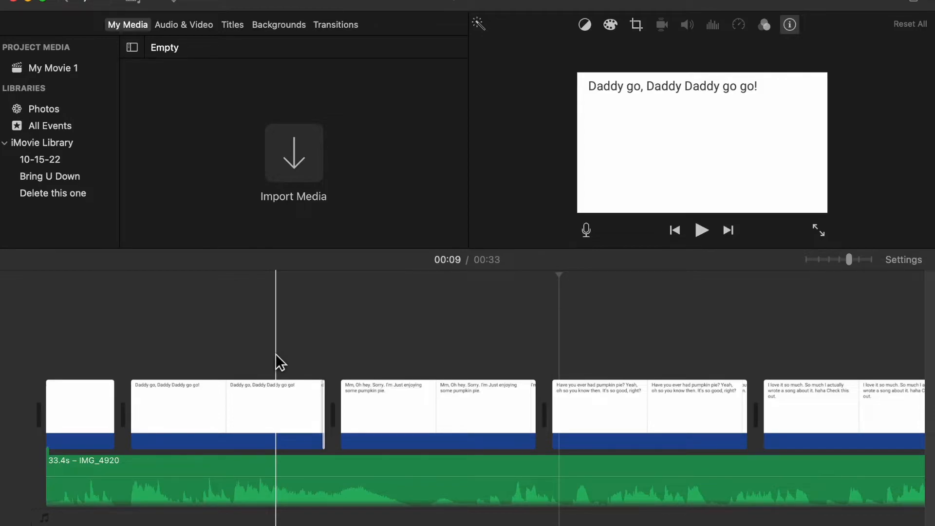
Play on to where the pumpkin pie line ends and extend the "Mm, Oh hey" clip to that point, around 00:12.
{"action": "left_click", "coordinate": [276, 353]}
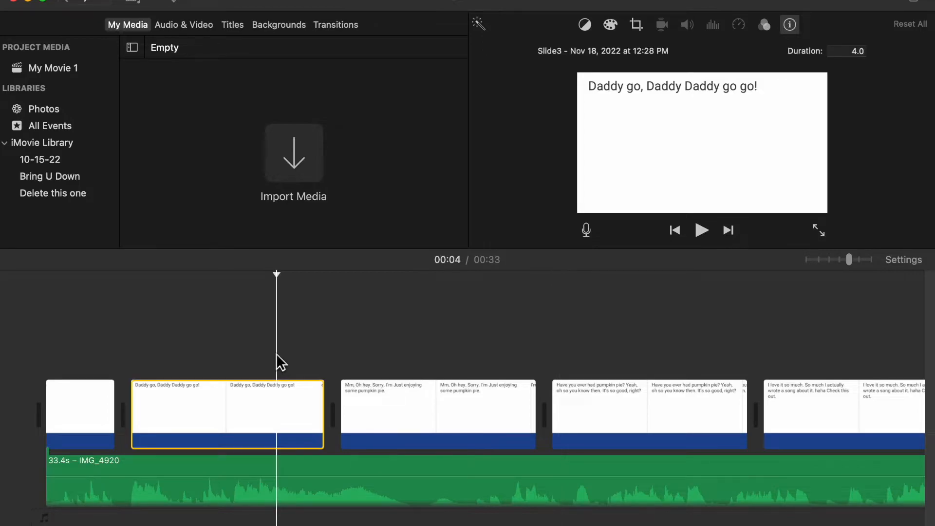
{"action": "key", "text": "space"}
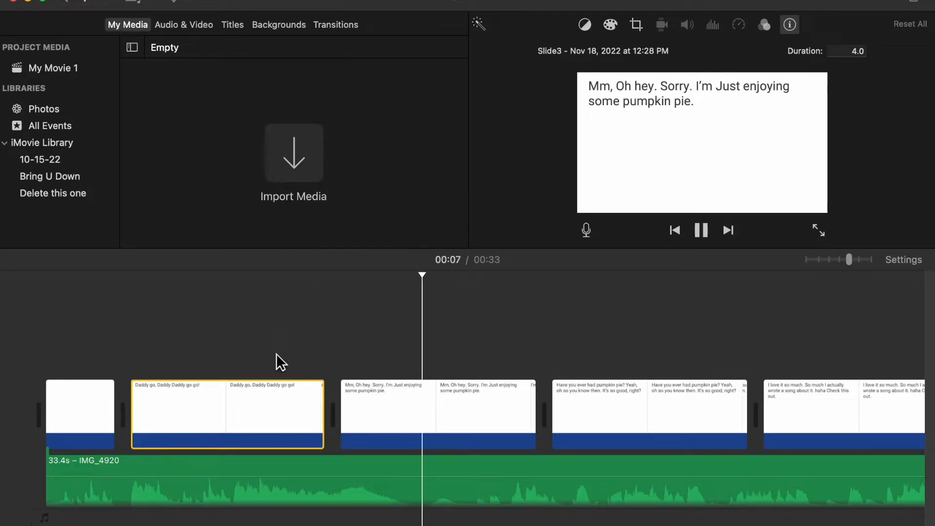
{"action": "left_click", "coordinate": [276, 353]}
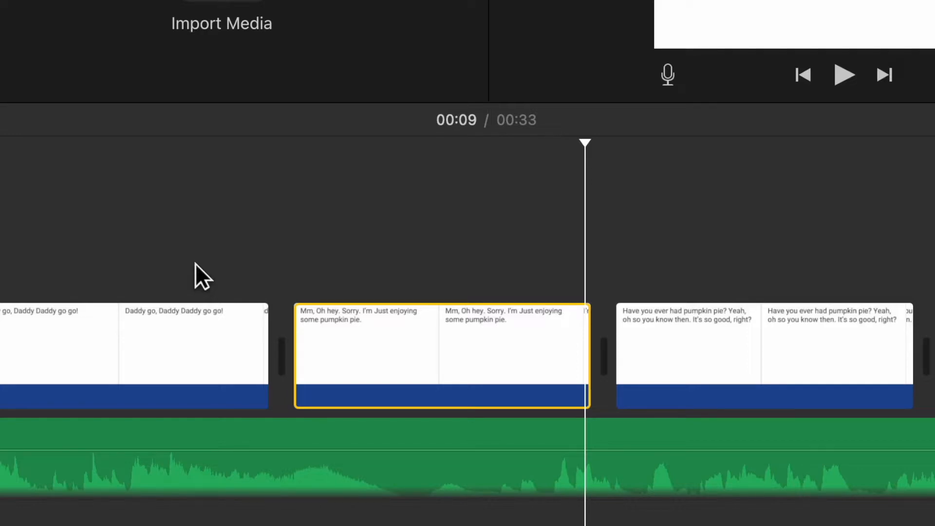
{"action": "key", "text": "space"}
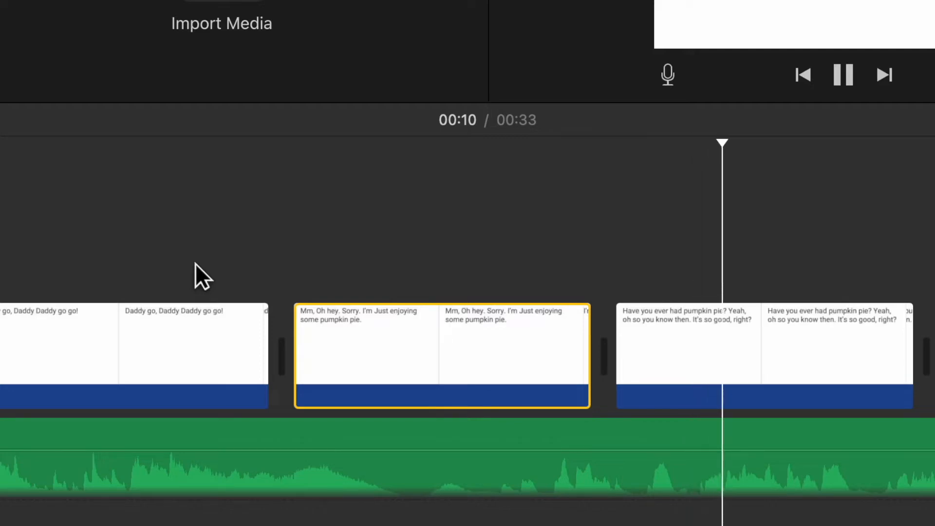
{"action": "key", "text": "space"}
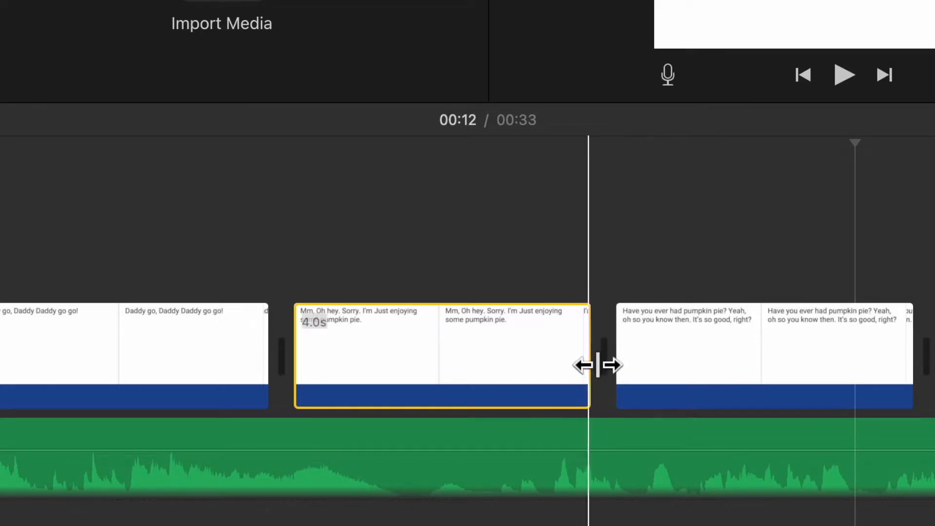
{"action": "left_click_drag", "start_coordinate": [598, 365], "coordinate": [850, 348]}
Play the project from the start to around 00:18 and extend the "Have you ever had pumpkin pie?" clip to 6.3 seconds.
{"action": "left_click", "coordinate": [23, 305]}
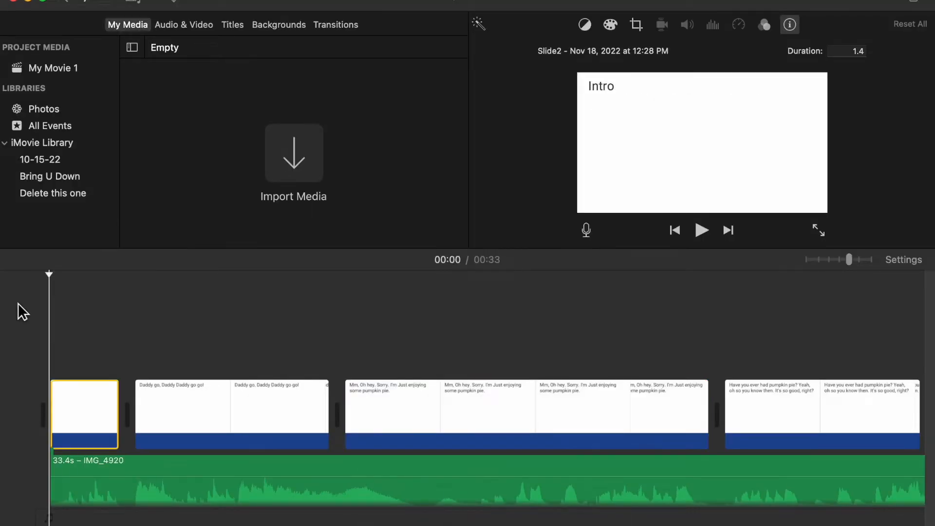
{"action": "key", "text": "space"}
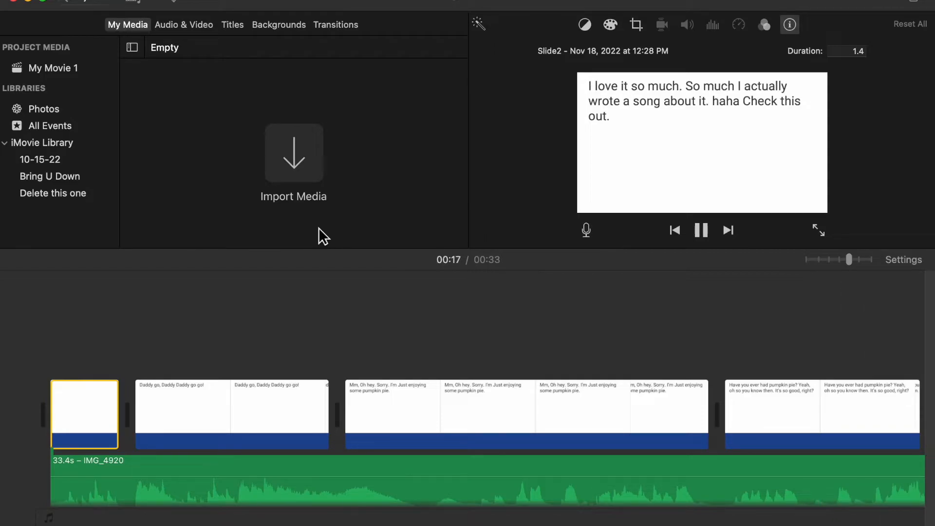
{"action": "key", "text": "space"}
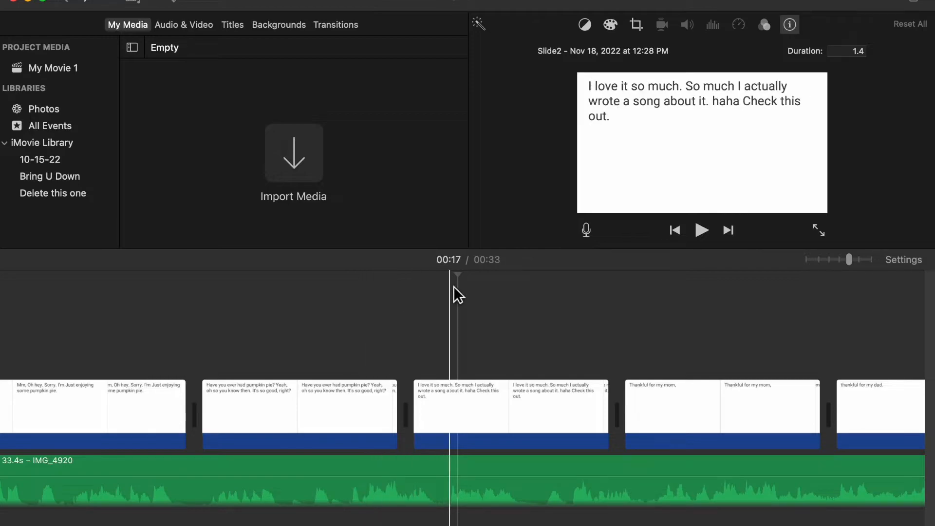
{"action": "key", "text": "space"}
{"action": "key", "text": "space"}
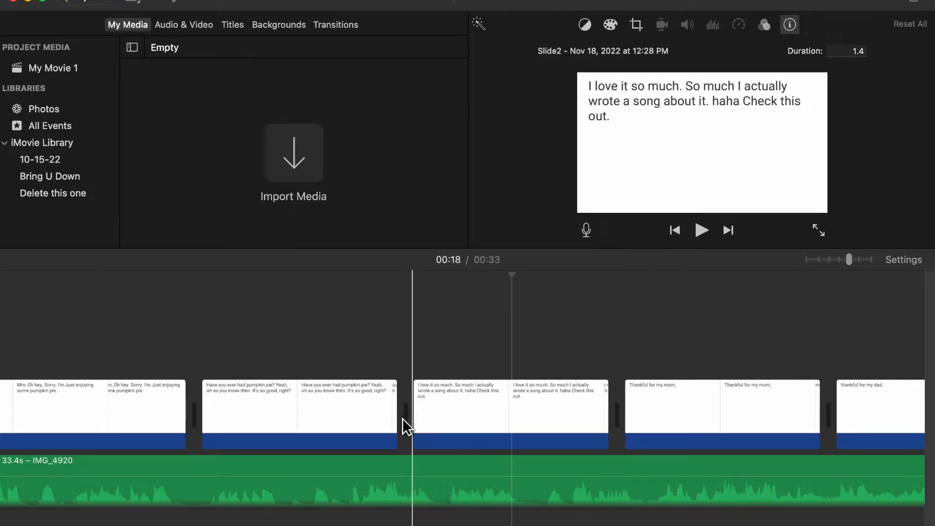
{"action": "left_click_drag", "start_coordinate": [396, 418], "coordinate": [510, 417]}
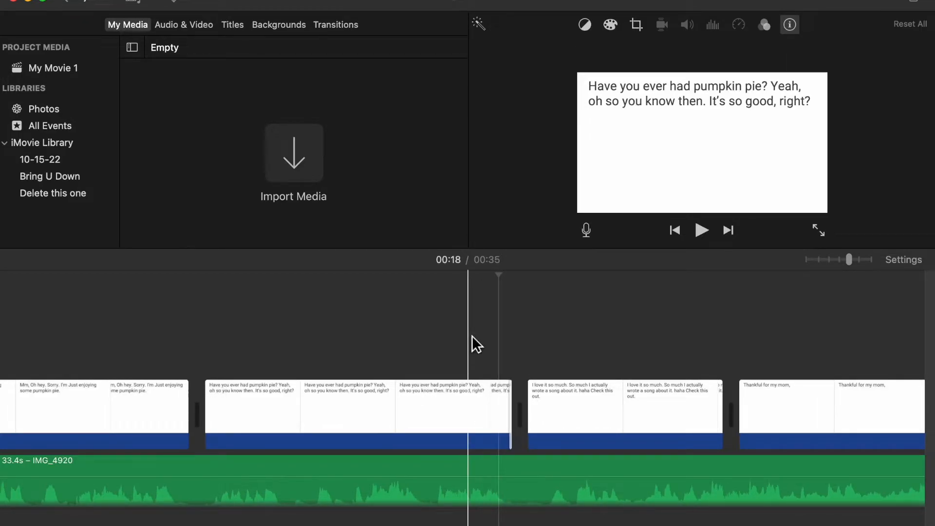
Play on to around 00:25 and extend the "I love it so much" clip to 6.9 seconds.
{"action": "key", "text": "space"}
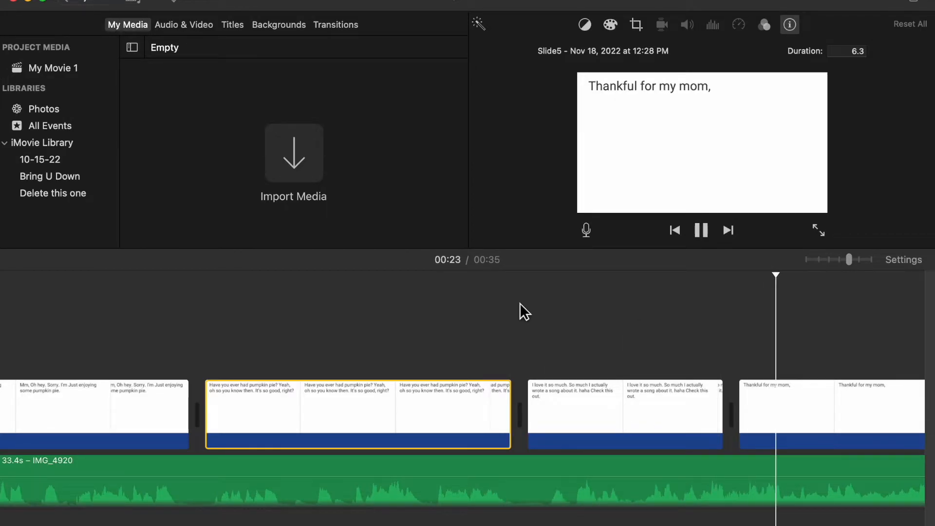
{"action": "left_click", "coordinate": [702, 231]}
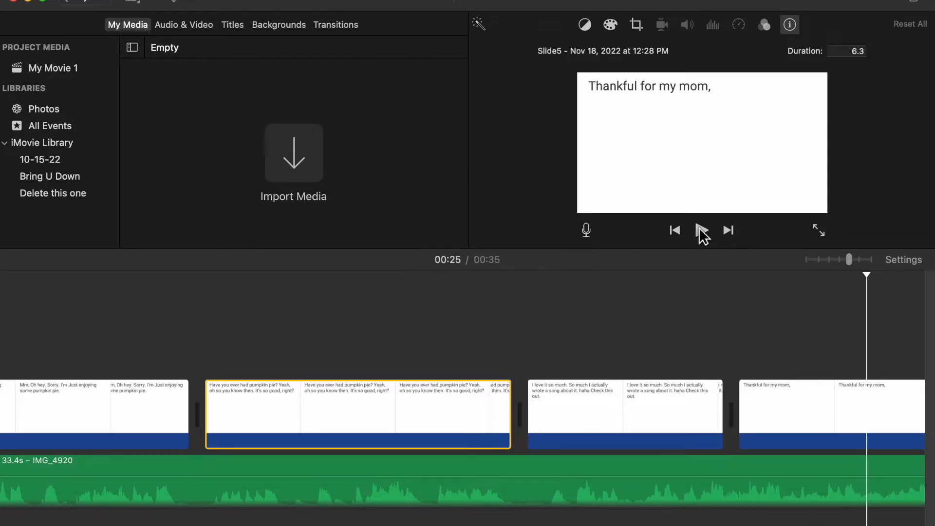
{"action": "scroll", "coordinate": [663, 326], "scroll_direction": "right", "scroll_amount": 5}
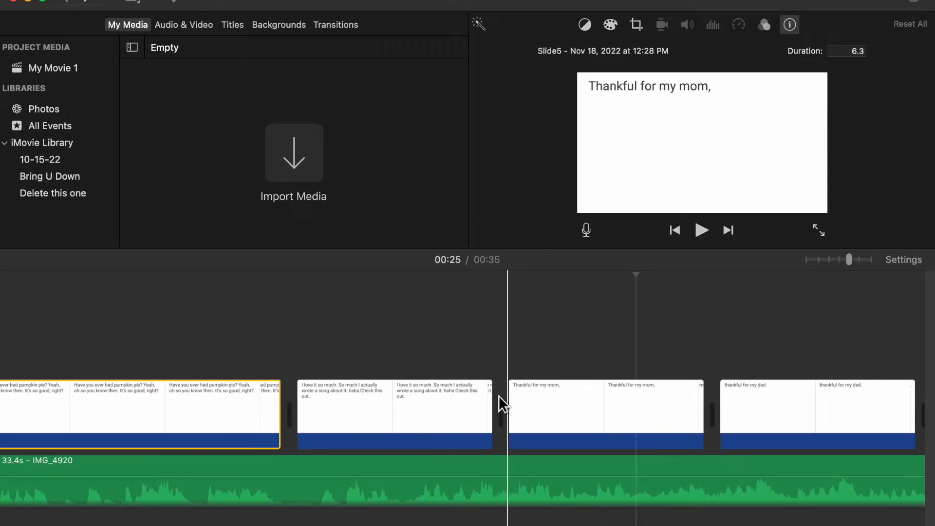
{"action": "left_click_drag", "start_coordinate": [491, 406], "coordinate": [639, 402]}
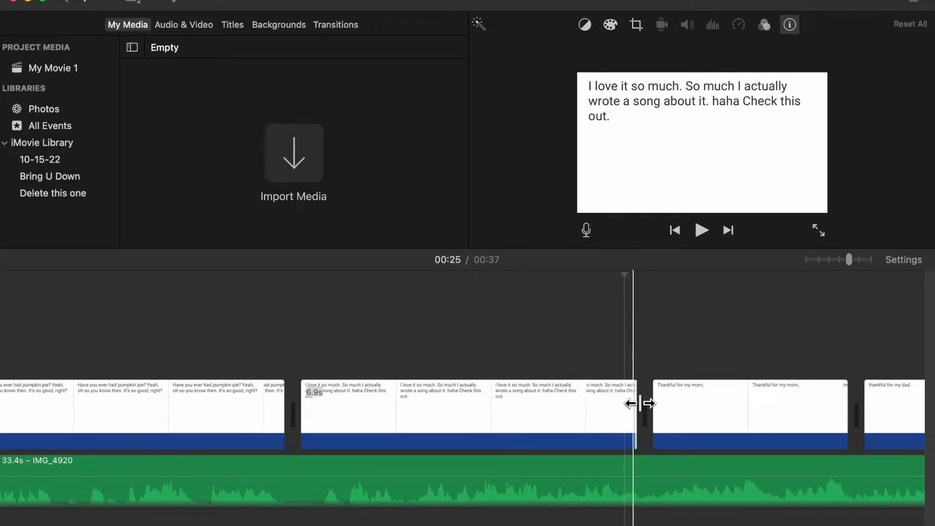
Play the audio around the "Thankful for my mom," clip to find where its line ends, and trim the clip to 2.7 seconds.
{"action": "left_click", "coordinate": [556, 343]}
{"action": "key", "text": "space"}
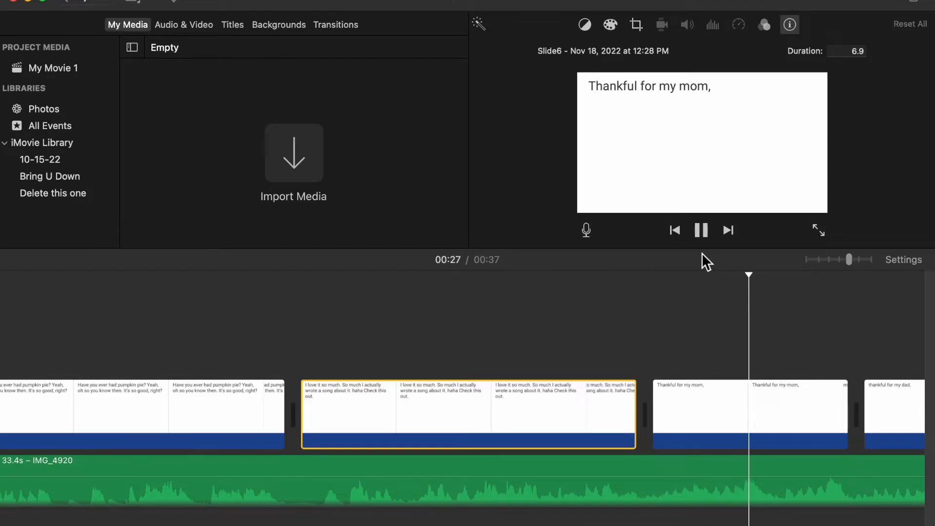
{"action": "left_click", "coordinate": [702, 232]}
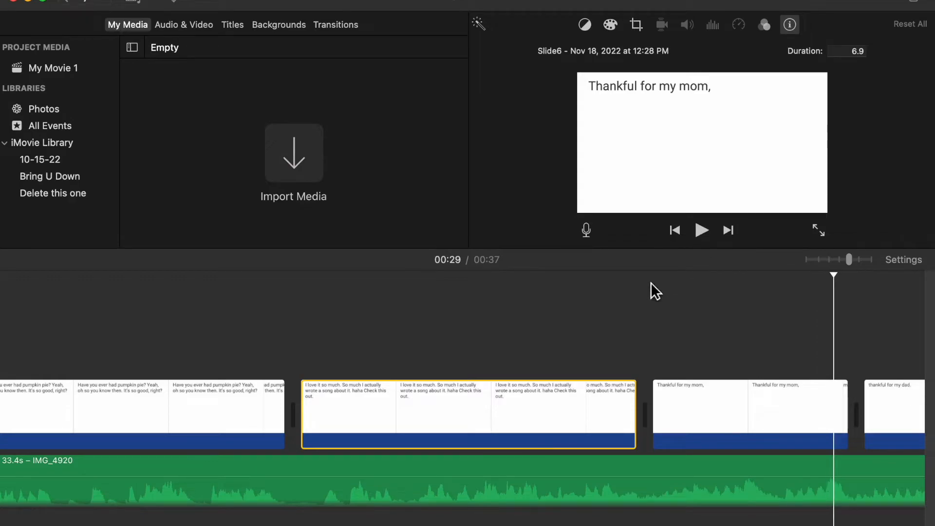
{"action": "scroll", "coordinate": [600, 336], "scroll_direction": "right", "scroll_amount": 5}
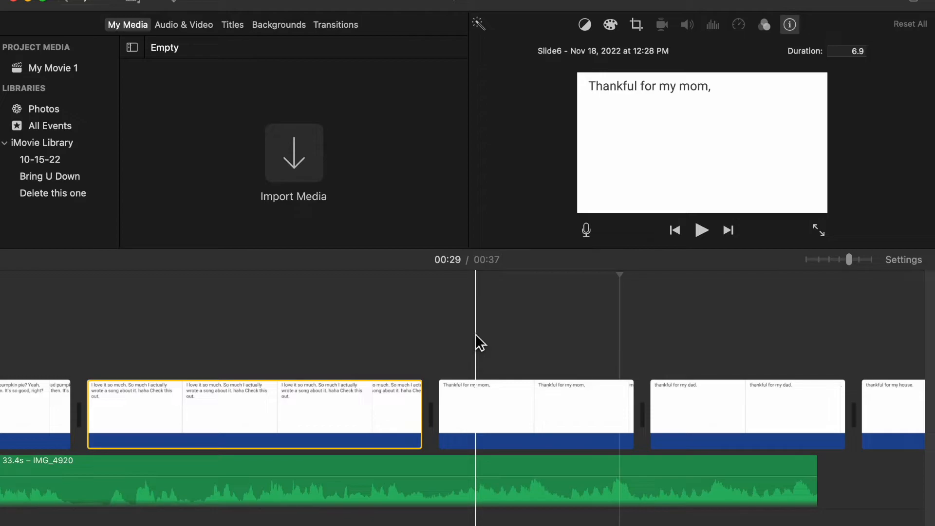
{"action": "left_click", "coordinate": [436, 338]}
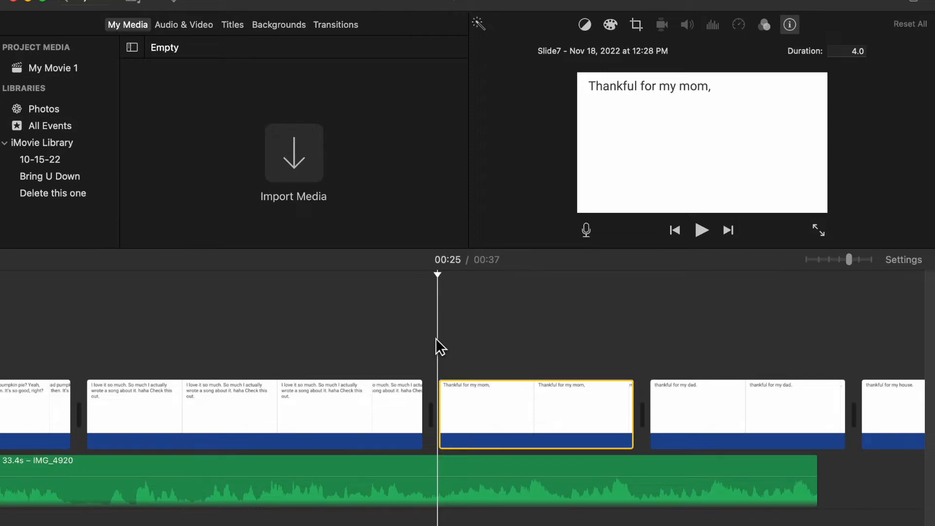
{"action": "key", "text": "space"}
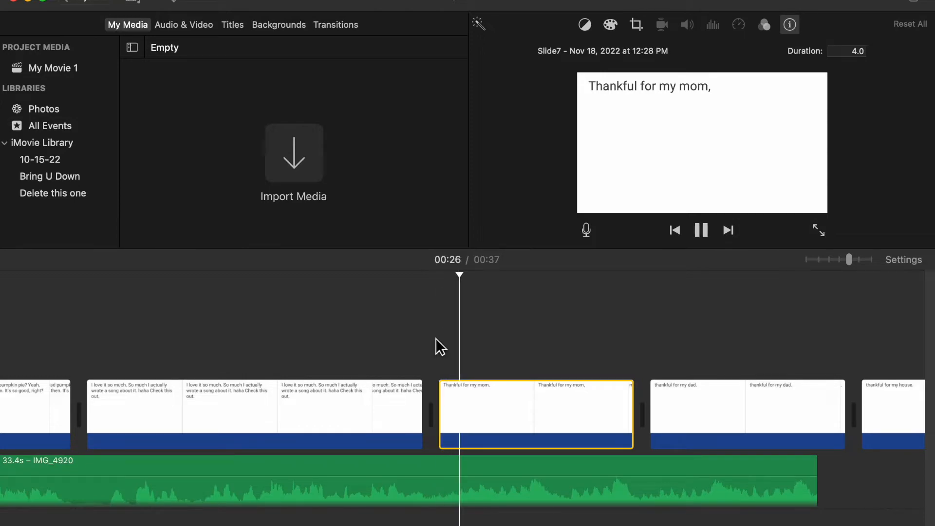
{"action": "key", "text": "space"}
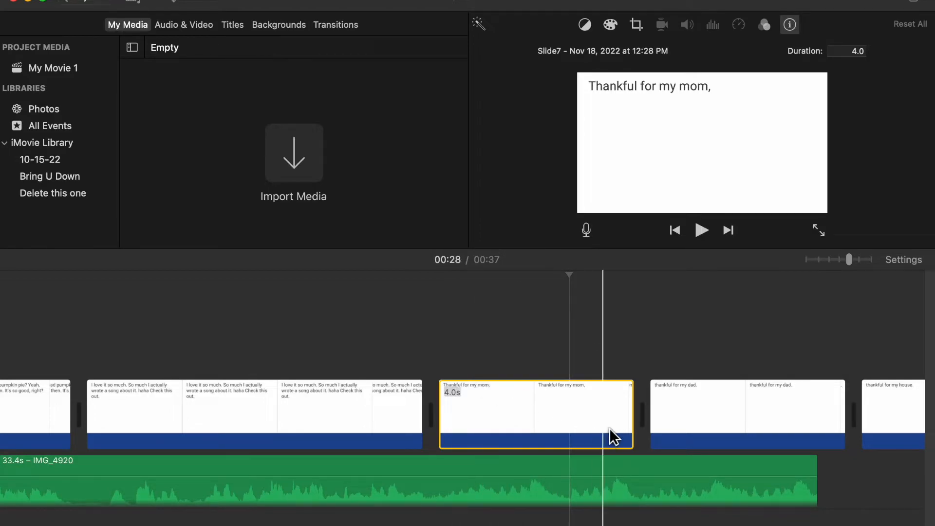
{"action": "left_click_drag", "start_coordinate": [633, 432], "coordinate": [568, 427]}
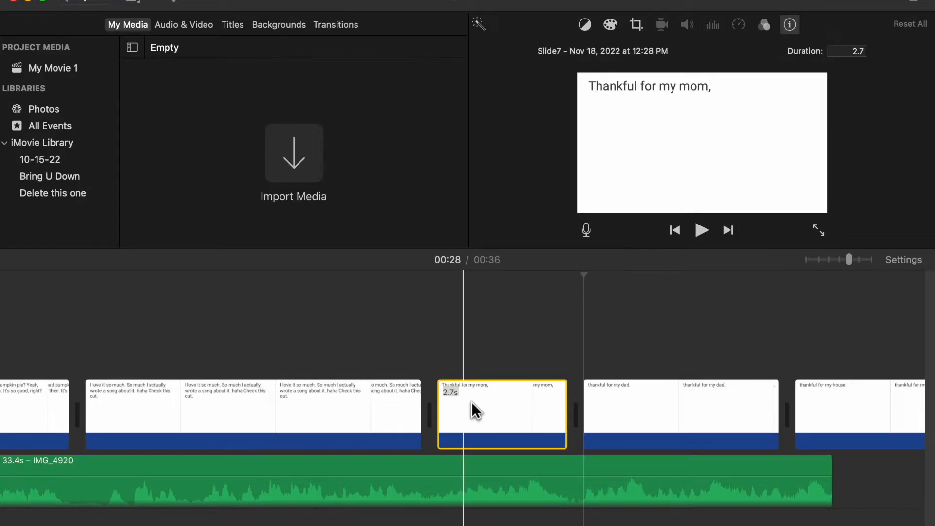
Set the duration of both the "thankful for my dad." and "thankful for my house." clips to 2.0 seconds.
{"action": "left_click", "coordinate": [627, 412]}
{"action": "scroll", "coordinate": [633, 412], "scroll_direction": "right", "scroll_amount": 5}
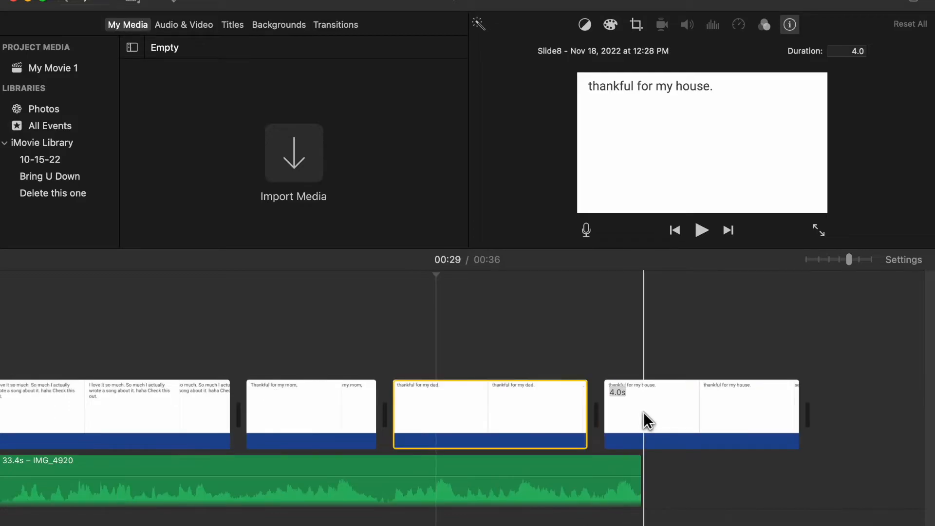
{"action": "left_click", "coordinate": [644, 411], "text": "super"}
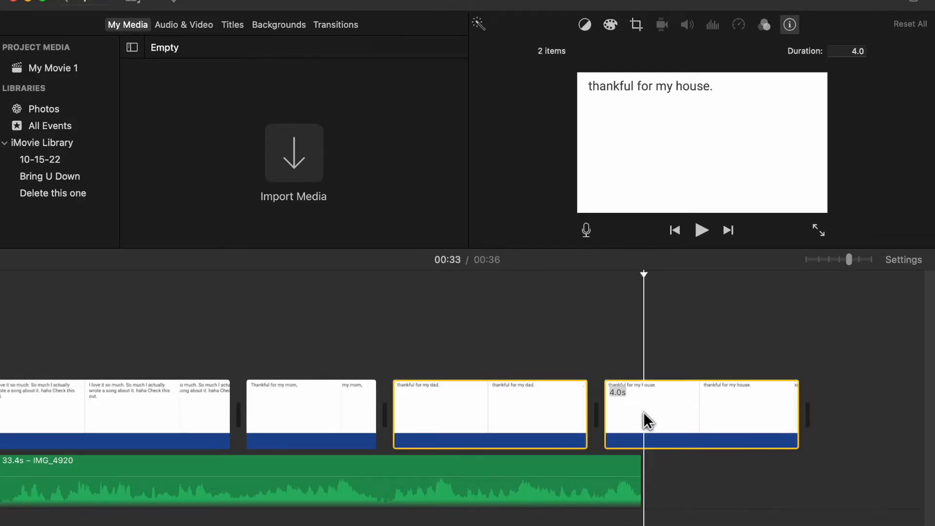
{"action": "double_click", "coordinate": [855, 50]}
{"action": "type", "text": "2"}
{"action": "key", "text": "Return"}
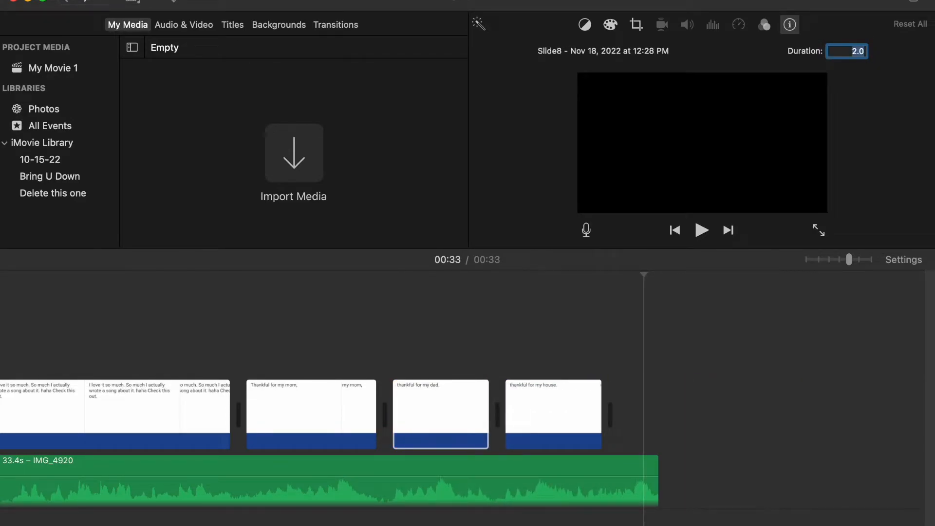
Play the closing lines from around 00:26 and trim the "Thankful for my mom," clip to 2.6 seconds.
{"action": "left_click", "coordinate": [482, 428]}
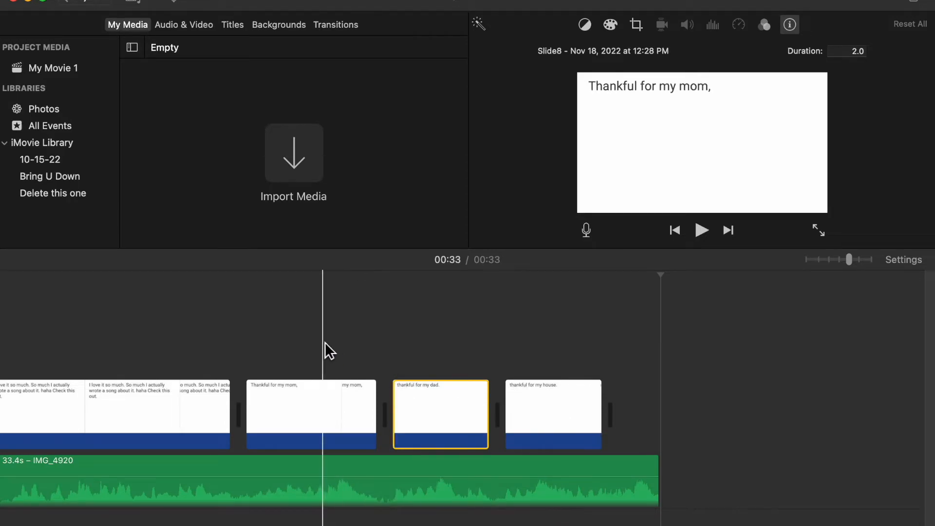
{"action": "left_click", "coordinate": [292, 339]}
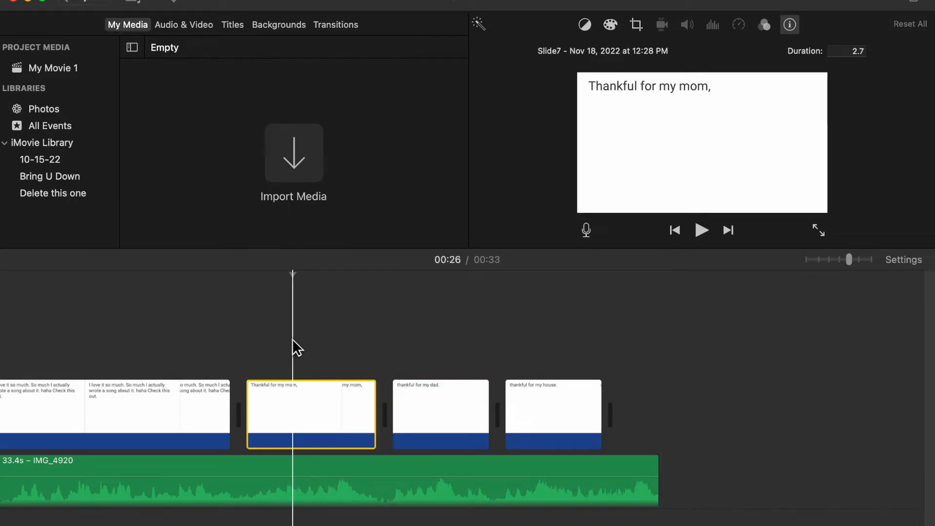
{"action": "key", "text": "space"}
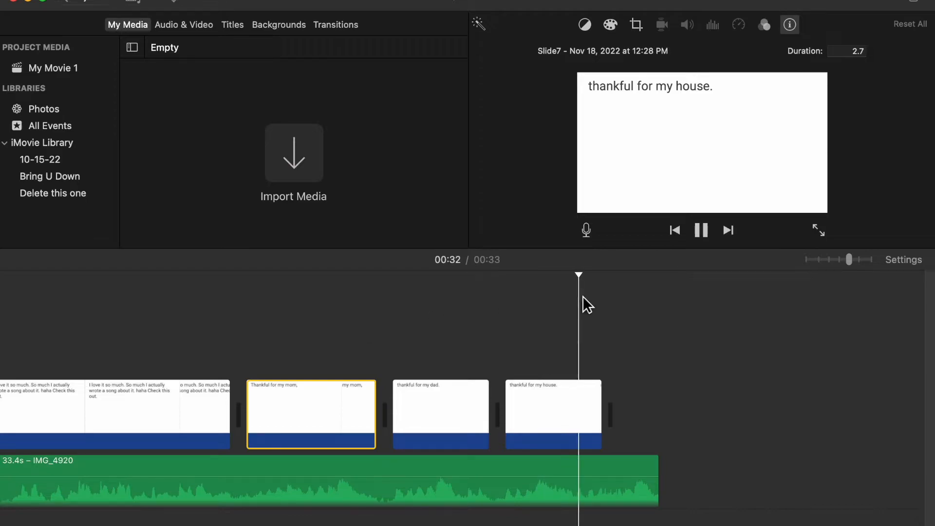
{"action": "left_click", "coordinate": [706, 231]}
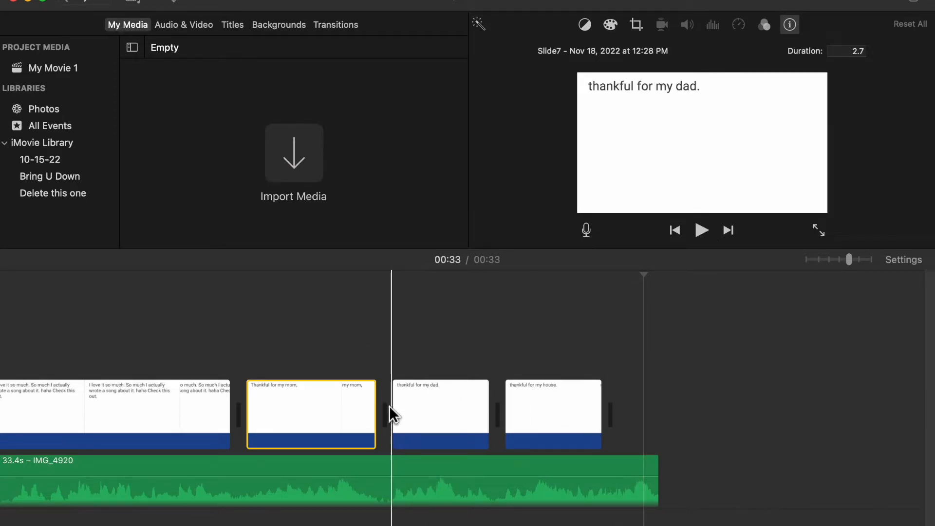
{"action": "left_click_drag", "start_coordinate": [381, 418], "coordinate": [371, 419]}
Play from the "Thankful for my mom," clip to the end and set the dad and house clips to 1.9 seconds each.
{"action": "left_click", "coordinate": [332, 335]}
{"action": "key", "text": "space"}
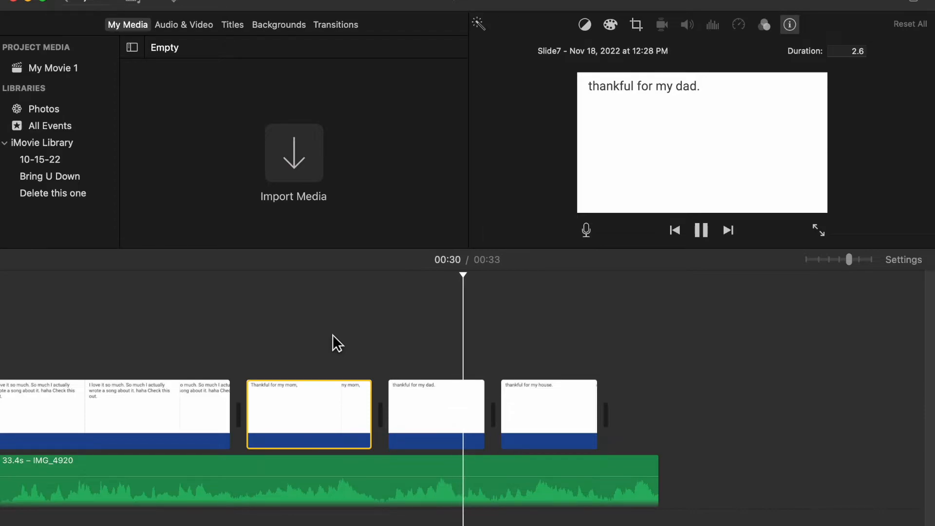
{"action": "left_click", "coordinate": [332, 334]}
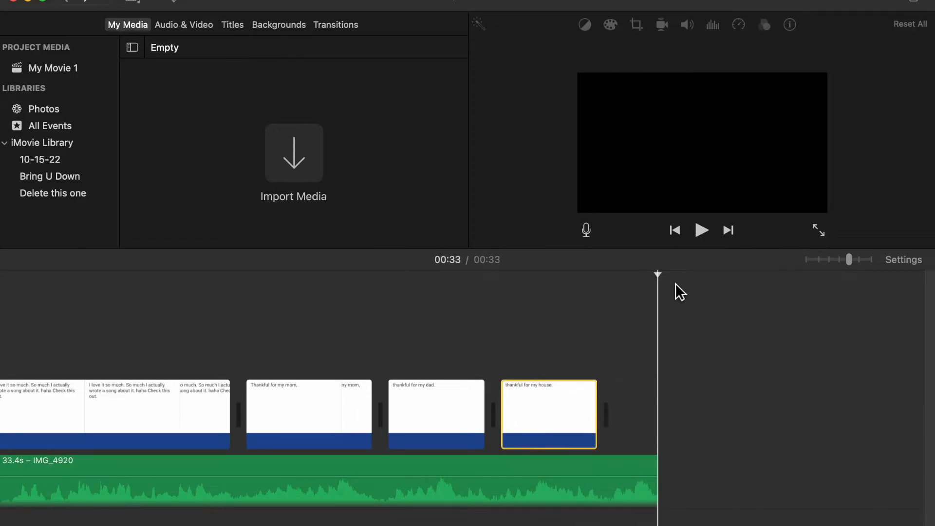
{"action": "left_click", "coordinate": [435, 404]}
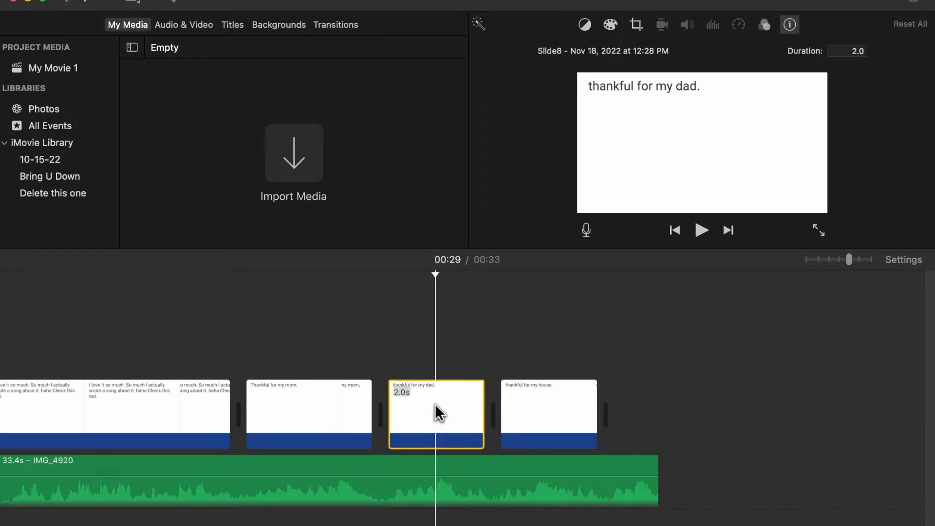
{"action": "left_click", "coordinate": [533, 411], "text": "super"}
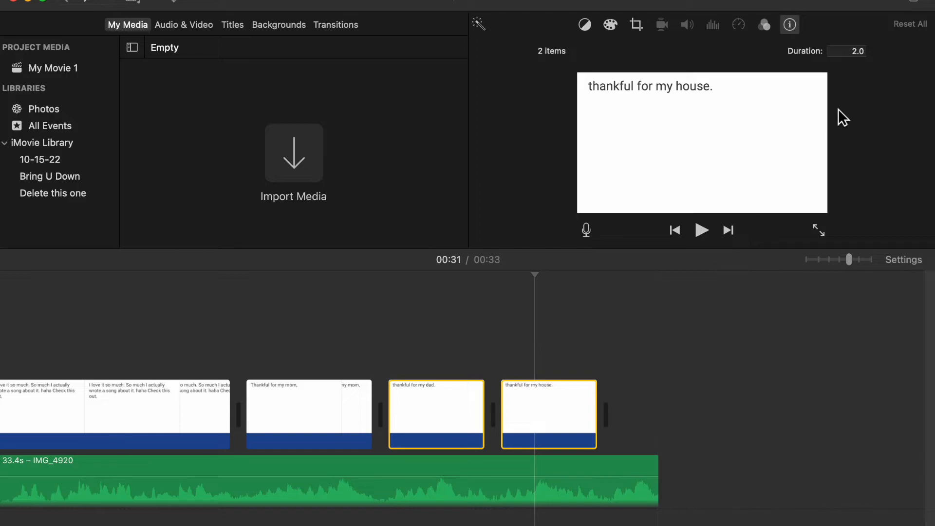
{"action": "left_click", "coordinate": [852, 51]}
{"action": "type", "text": "1.9"}
{"action": "key", "text": "Return"}
Play the ending again from the "Thankful for my mom," clip and set the dad and house clips to 1.8 seconds each.
{"action": "left_click", "coordinate": [362, 308]}
{"action": "key", "text": "space"}
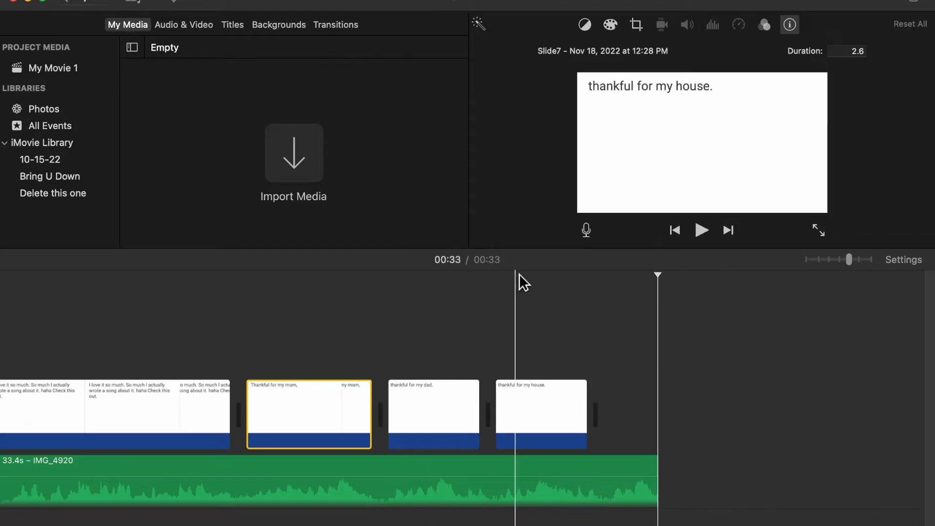
{"action": "left_click", "coordinate": [431, 423]}
{"action": "left_click", "coordinate": [547, 419], "text": "shift"}
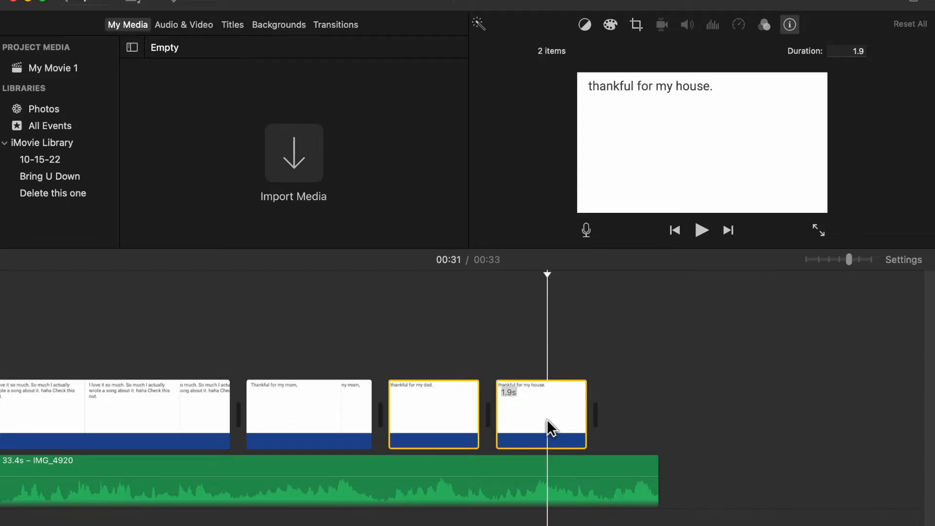
{"action": "left_click", "coordinate": [852, 51]}
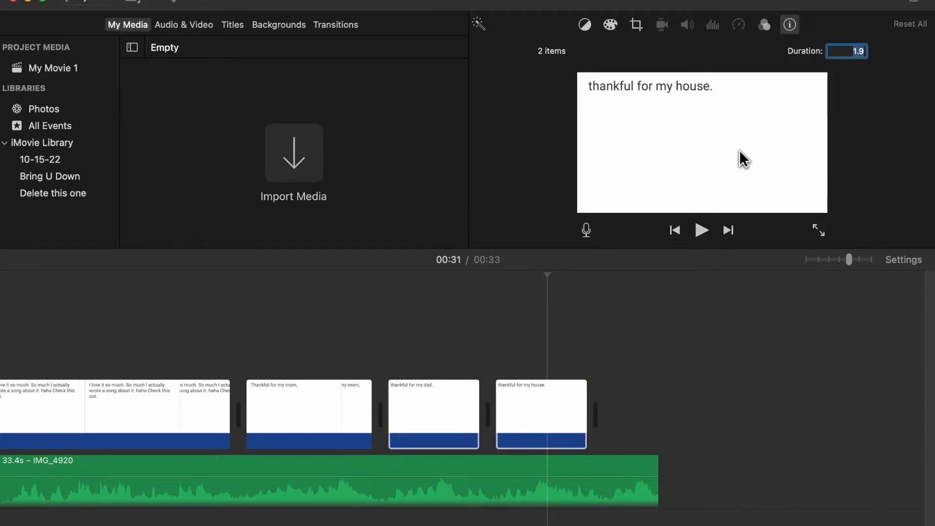
{"action": "type", "text": "1.8"}
{"action": "key", "text": "Return"}
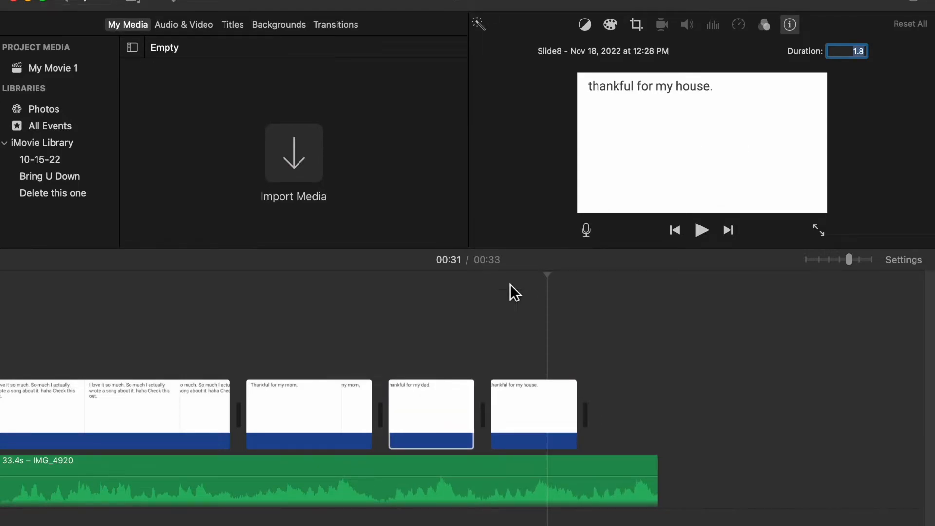
Play the closing lines and review how the clips line up with the audio waveform.
{"action": "left_click", "coordinate": [343, 338]}
{"action": "key", "text": "space"}
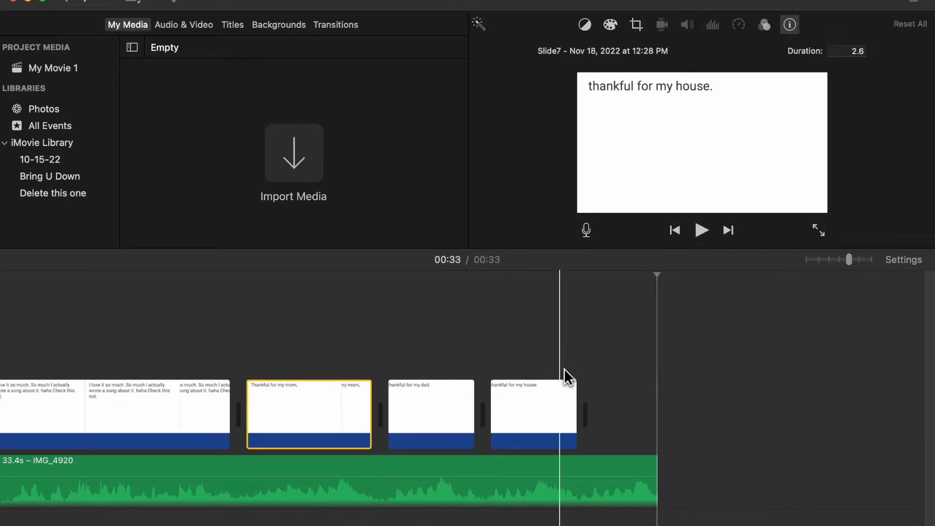
{"action": "scroll", "coordinate": [477, 341], "scroll_direction": "left", "scroll_amount": 3}
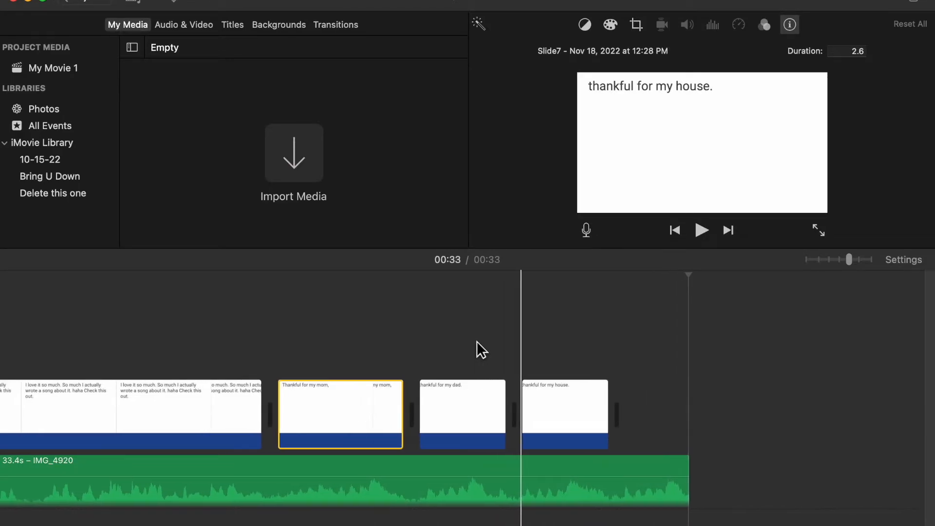
{"action": "scroll", "coordinate": [477, 341], "scroll_direction": "left", "scroll_amount": 15}
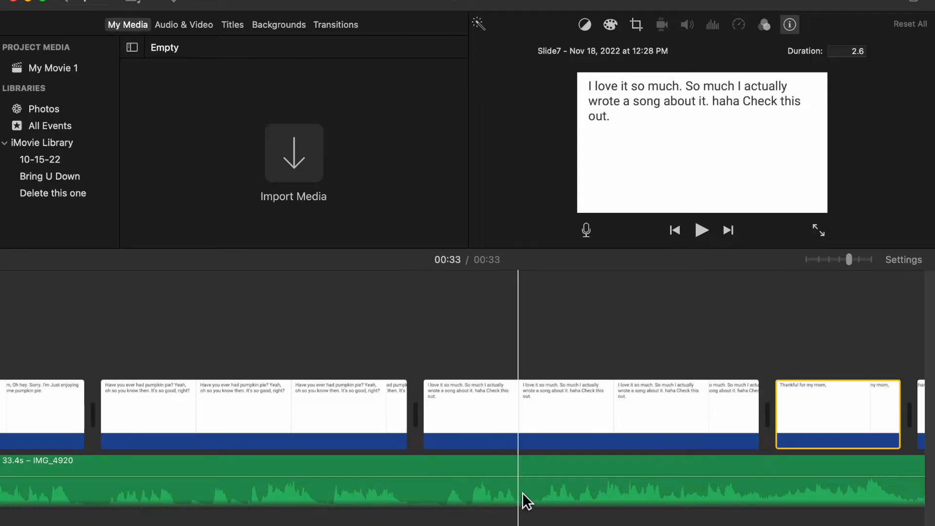
{"action": "scroll", "coordinate": [521, 477], "scroll_direction": "right", "scroll_amount": 10}
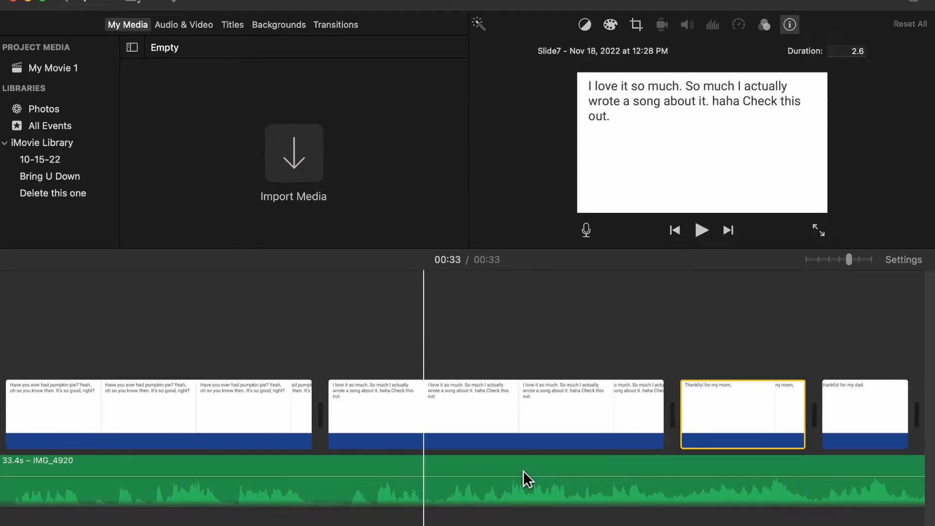
{"action": "scroll", "coordinate": [518, 466], "scroll_direction": "right", "scroll_amount": 3}
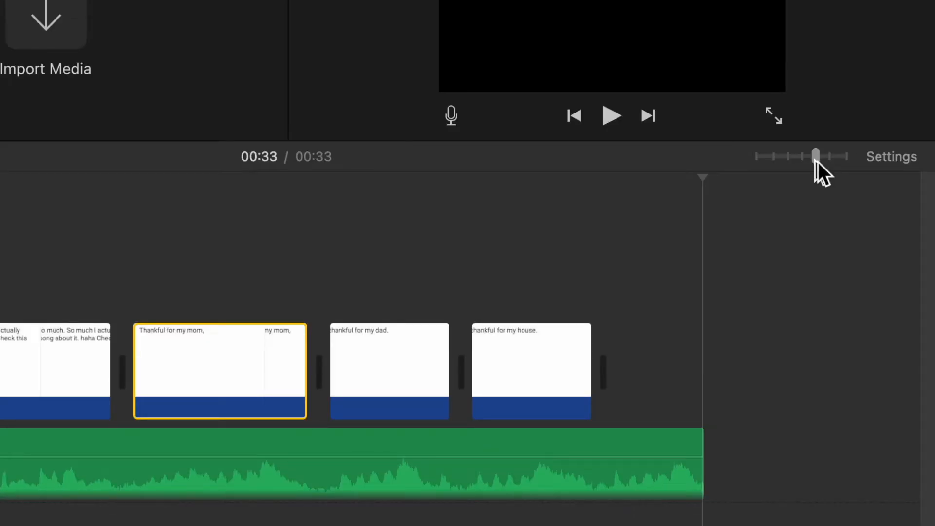
Play from the end of the "I love it so much" clip and trim the "thankful for my dad." clip to 1.6 seconds.
{"action": "left_click_drag", "start_coordinate": [816, 157], "coordinate": [794, 163]}
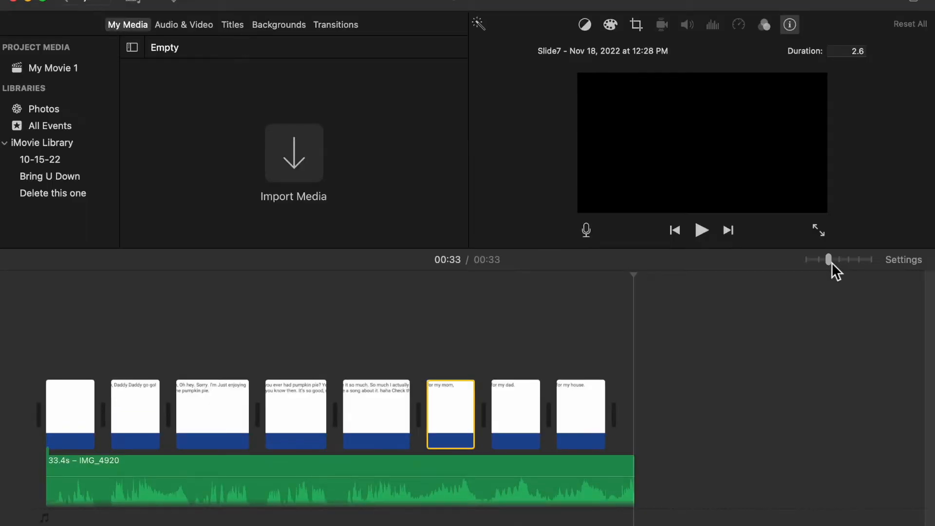
{"action": "left_click_drag", "start_coordinate": [834, 262], "coordinate": [857, 261]}
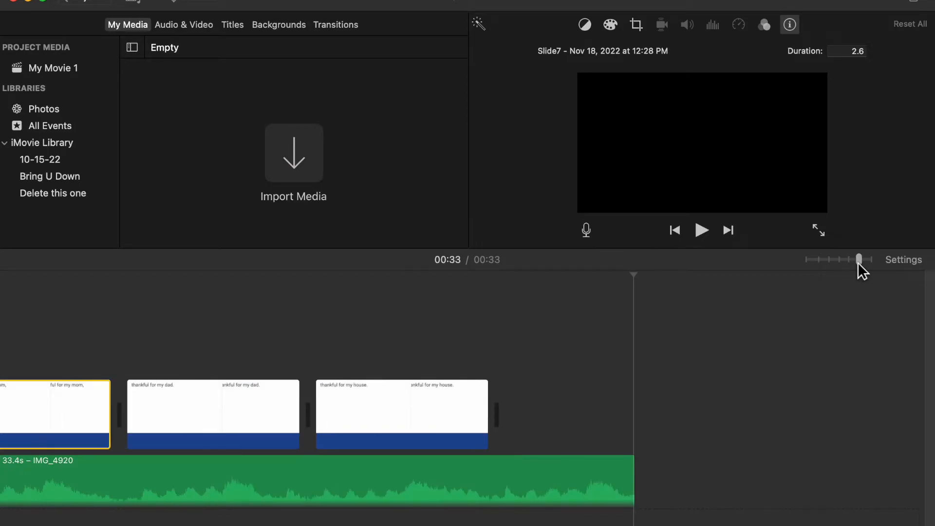
{"action": "scroll", "coordinate": [769, 348], "scroll_direction": "left", "scroll_amount": 10}
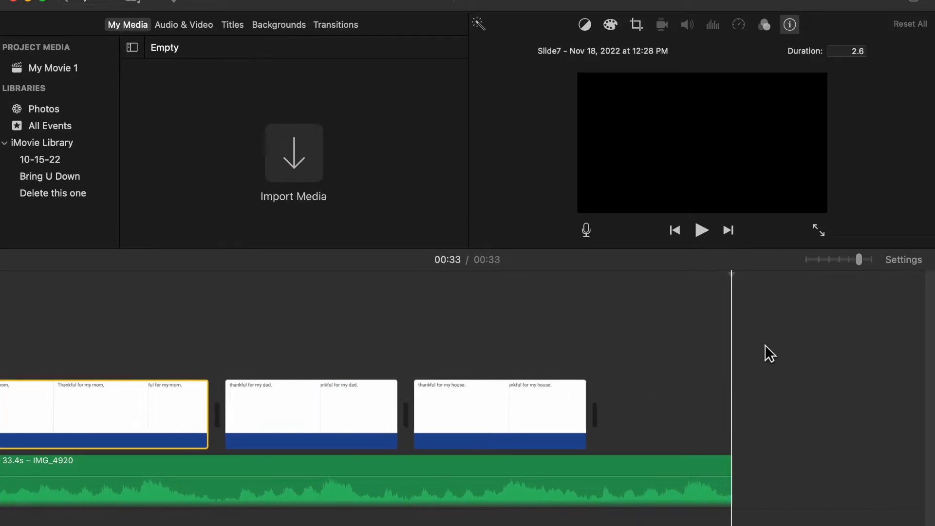
{"action": "scroll", "coordinate": [764, 345], "scroll_direction": "left", "scroll_amount": 4}
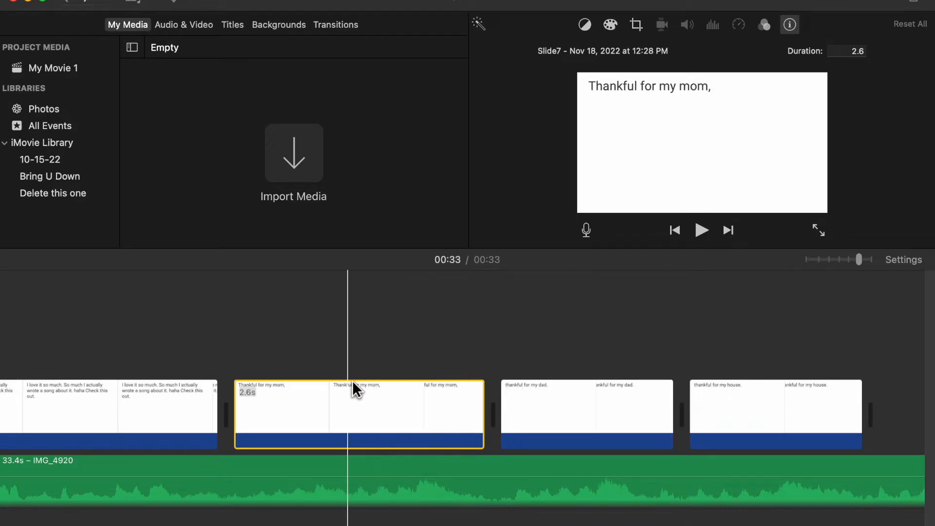
{"action": "left_click", "coordinate": [181, 379]}
{"action": "key", "text": "space"}
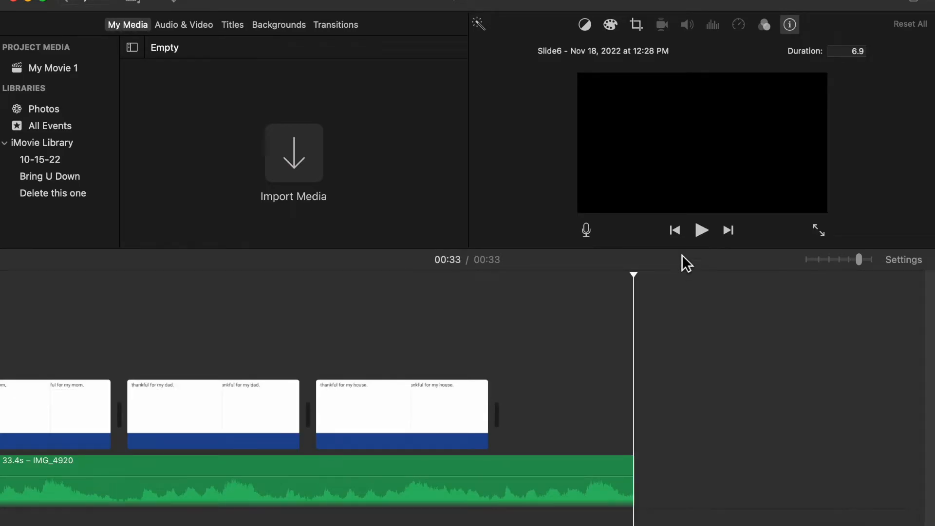
{"action": "scroll", "coordinate": [563, 325], "scroll_direction": "left", "scroll_amount": 5}
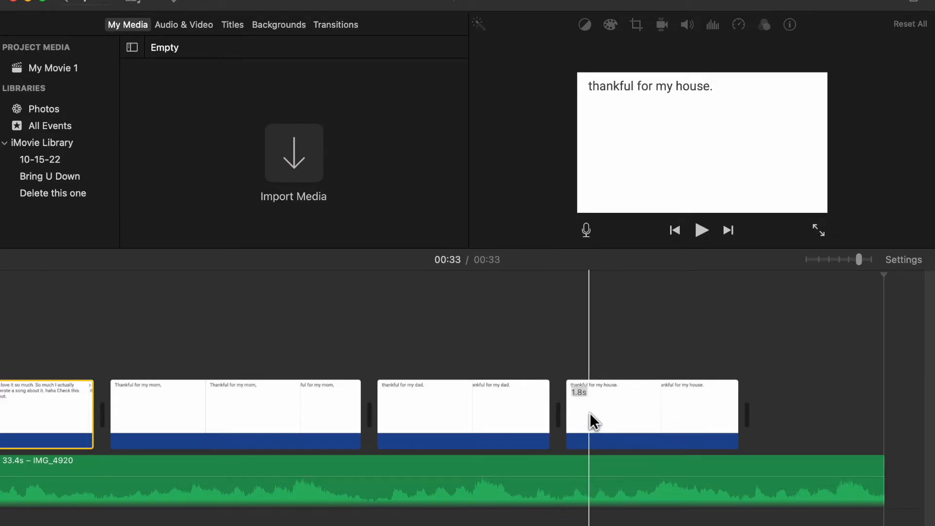
{"action": "double_click", "coordinate": [545, 419]}
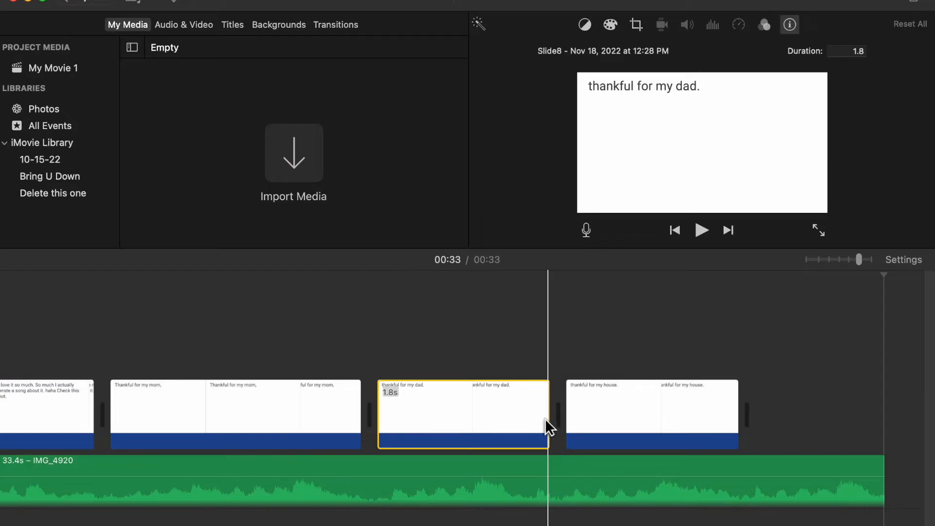
{"action": "left_click_drag", "start_coordinate": [546, 423], "coordinate": [537, 424]}
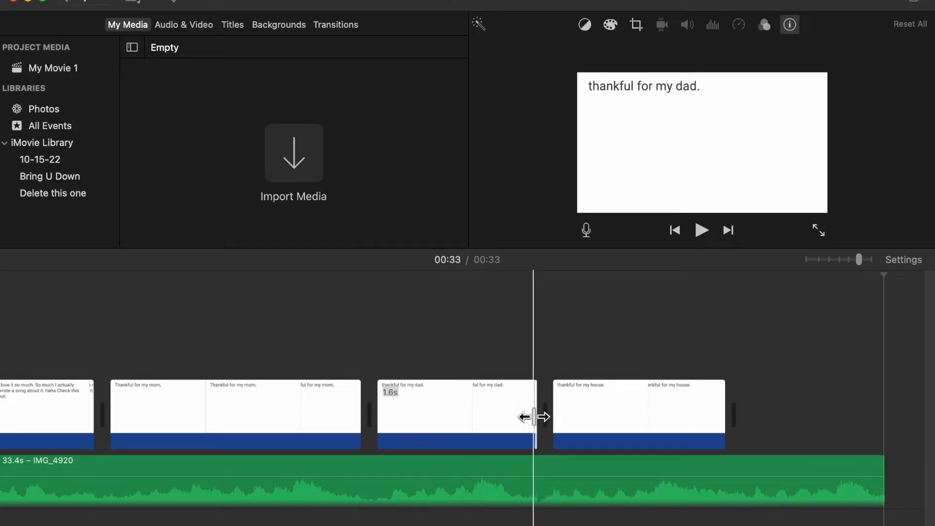
Play from the "Thankful for my mom," clip to around 00:32 to check the timing of the closing lyric clips.
{"action": "left_click", "coordinate": [321, 332]}
{"action": "key", "text": "space"}
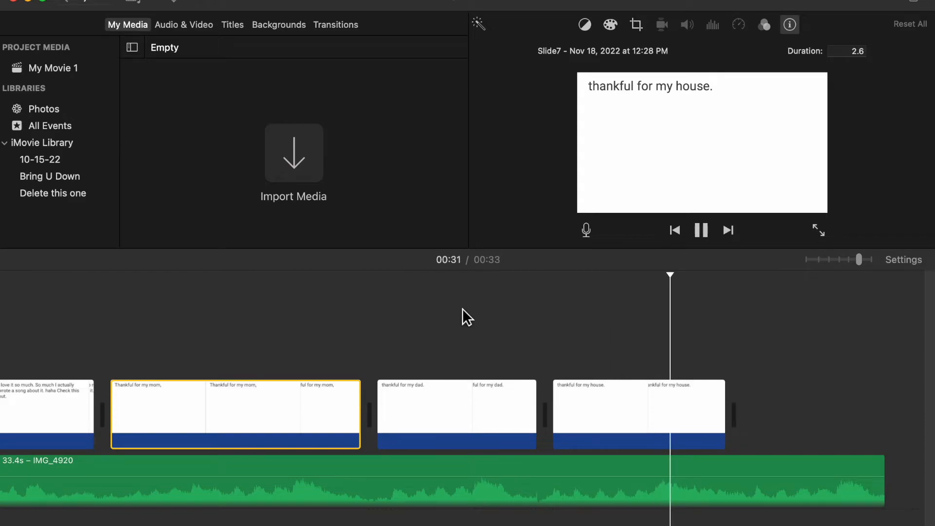
{"action": "left_click", "coordinate": [702, 231]}
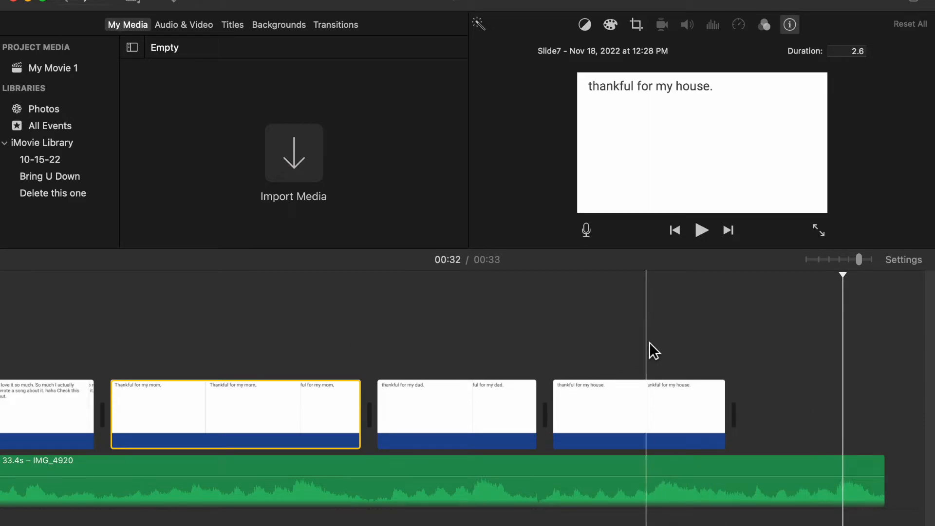
{"action": "scroll", "coordinate": [649, 341], "scroll_direction": "left", "scroll_amount": 5}
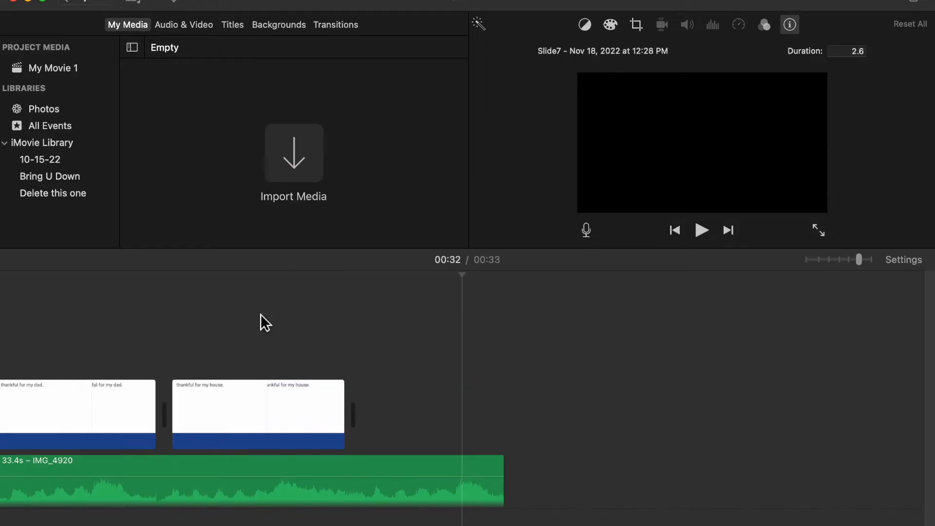
{"action": "scroll", "coordinate": [257, 355], "scroll_direction": "left", "scroll_amount": 3}
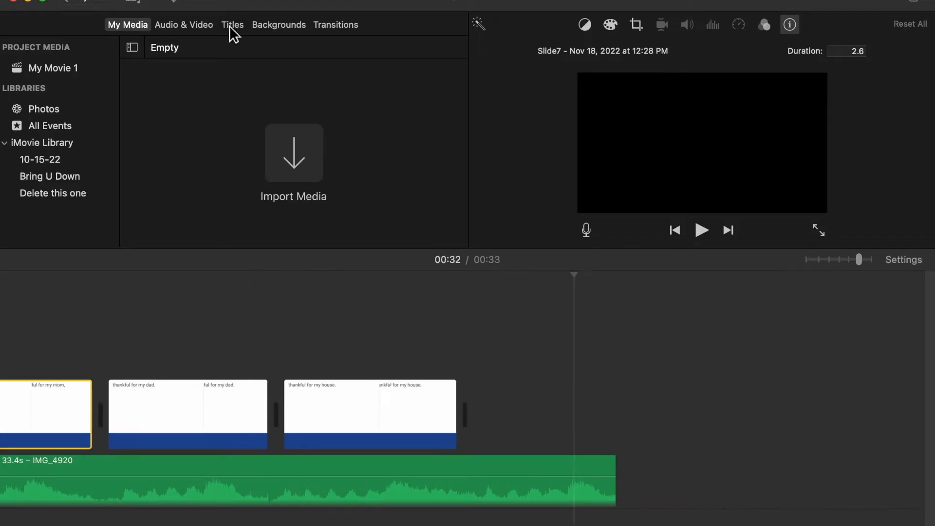
Browse the available title styles and preview the Expand title.
{"action": "left_click", "coordinate": [232, 26]}
{"action": "scroll", "coordinate": [248, 157], "scroll_direction": "down", "scroll_amount": 5}
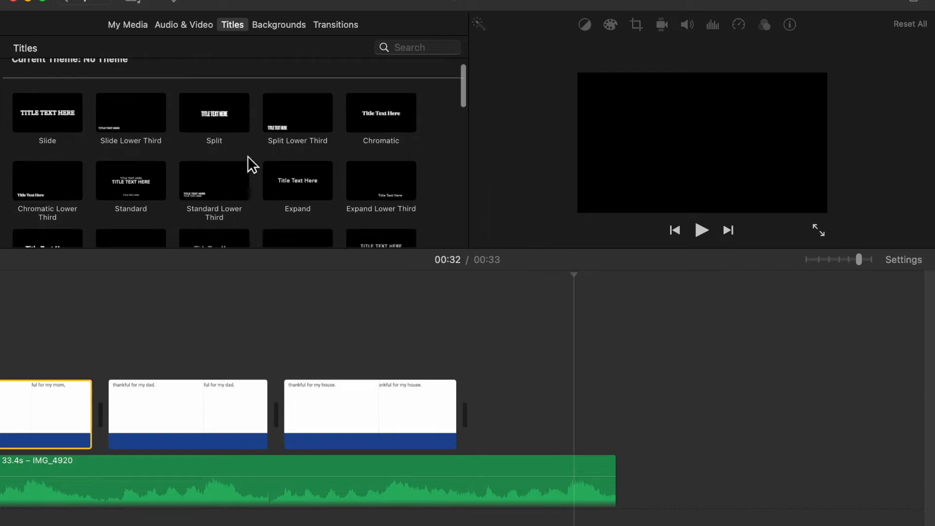
{"action": "scroll", "coordinate": [247, 156], "scroll_direction": "down", "scroll_amount": 2}
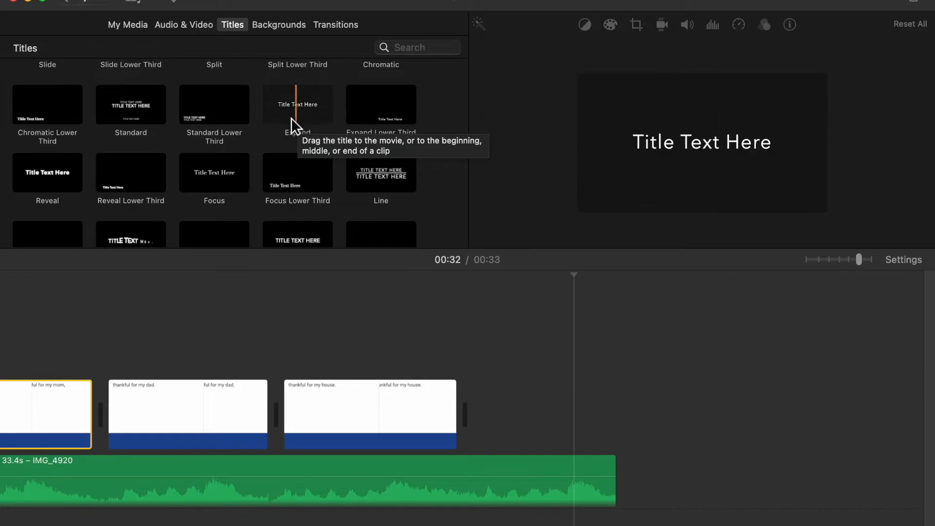
{"action": "scroll", "coordinate": [210, 168], "scroll_direction": "up", "scroll_amount": 4}
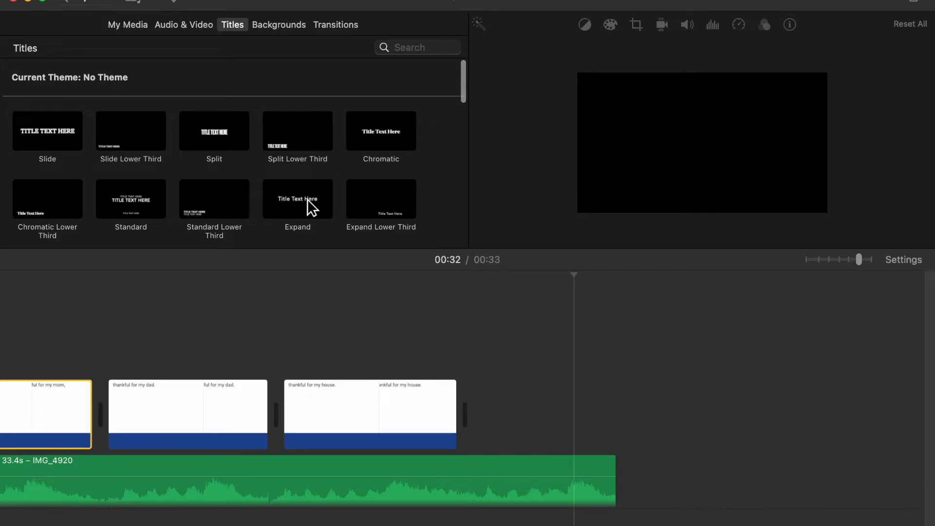
Add the Gravity title to the timeline above the "thankful for my house." clip.
{"action": "scroll", "coordinate": [307, 199], "scroll_direction": "down", "scroll_amount": 3}
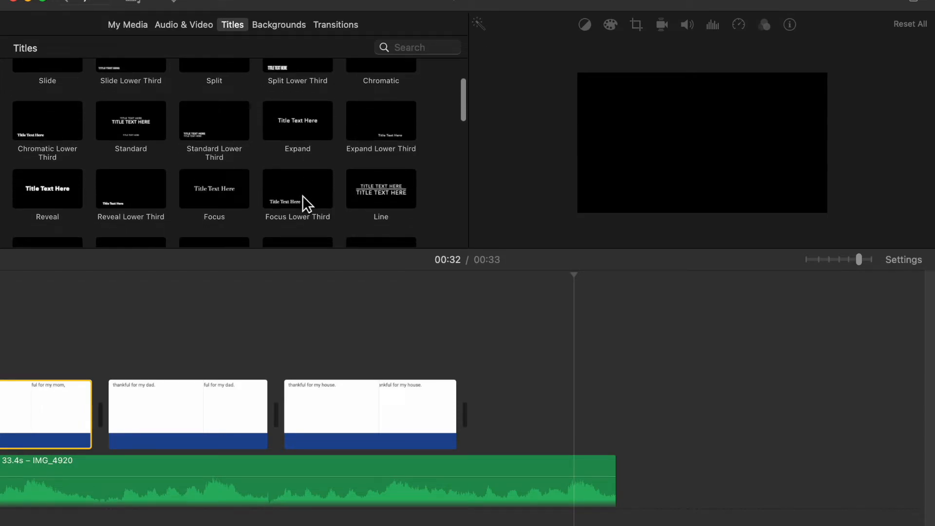
{"action": "scroll", "coordinate": [302, 195], "scroll_direction": "down", "scroll_amount": 4}
{"action": "left_click", "coordinate": [305, 141]}
{"action": "left_click_drag", "start_coordinate": [301, 138], "coordinate": [271, 349]}
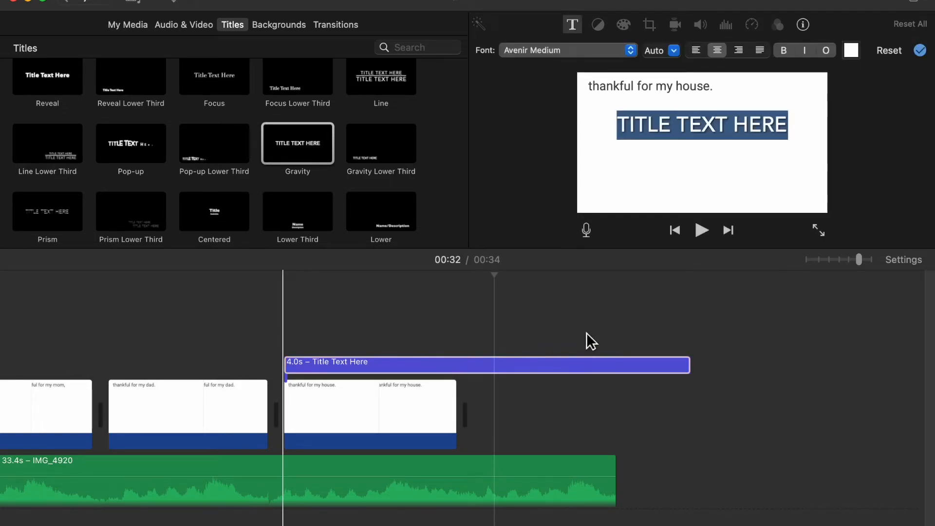
Replace the Gravity title's placeholder text with "I'M" and color it Eggplant.
{"action": "left_click", "coordinate": [673, 124]}
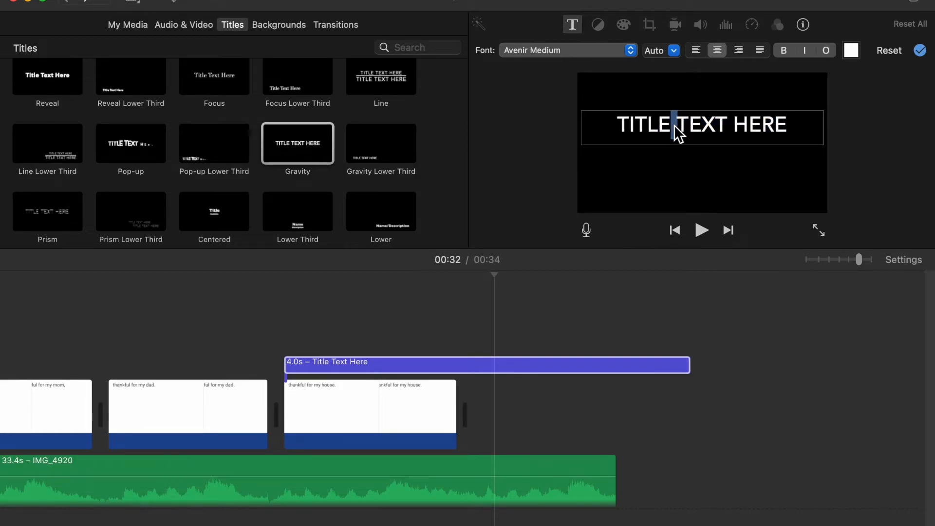
{"action": "left_click_drag", "start_coordinate": [617, 125], "coordinate": [805, 140]}
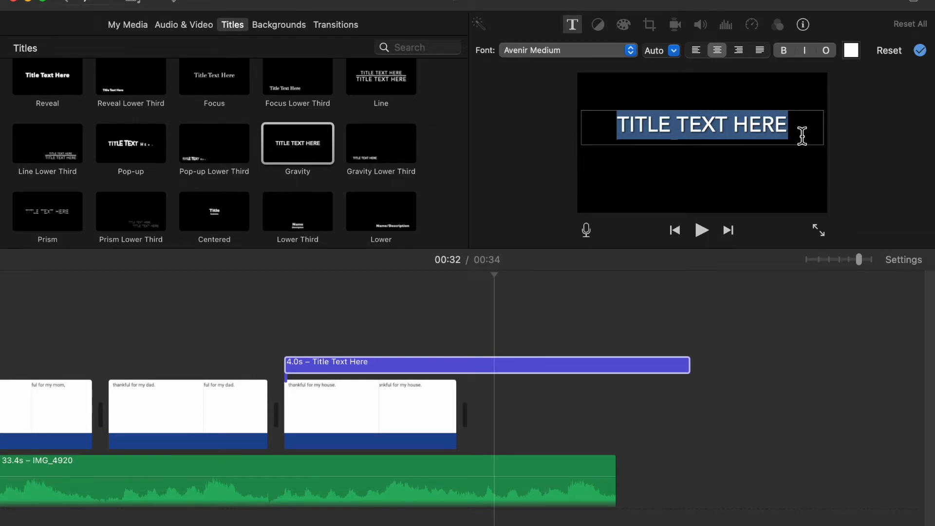
{"action": "type", "text": "I'M"}
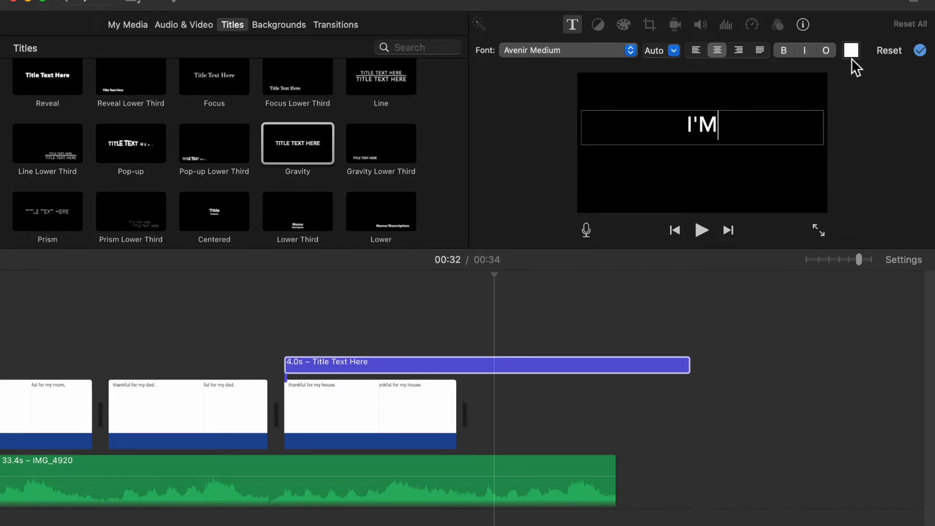
{"action": "left_click_drag", "start_coordinate": [735, 129], "coordinate": [672, 129]}
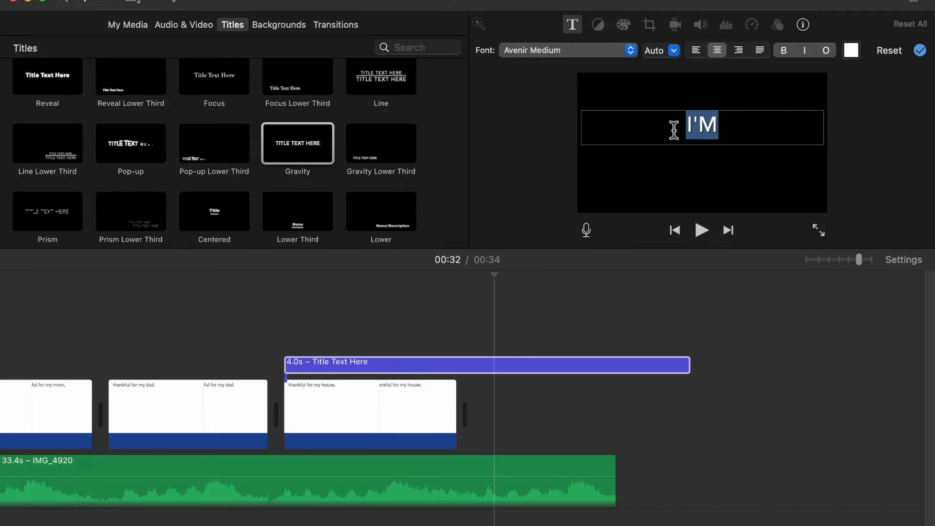
{"action": "left_click", "coordinate": [849, 50]}
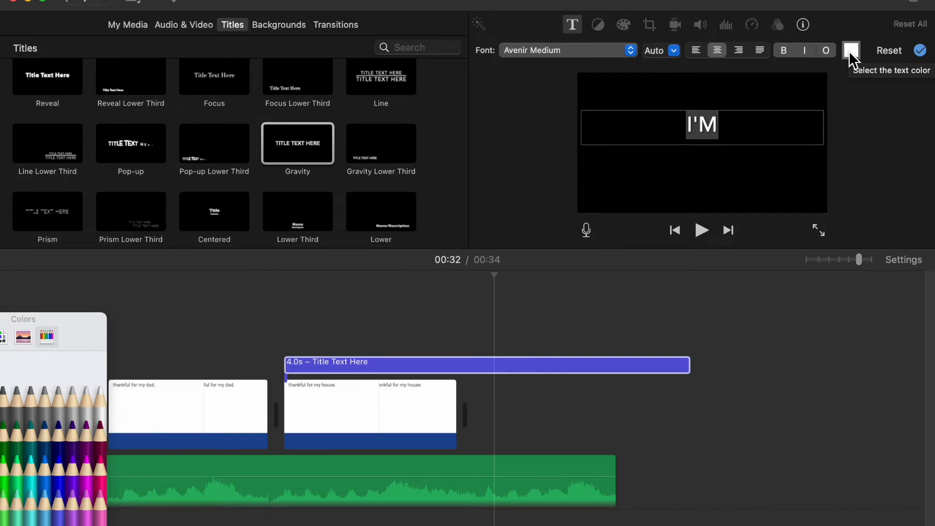
{"action": "left_click", "coordinate": [74, 435]}
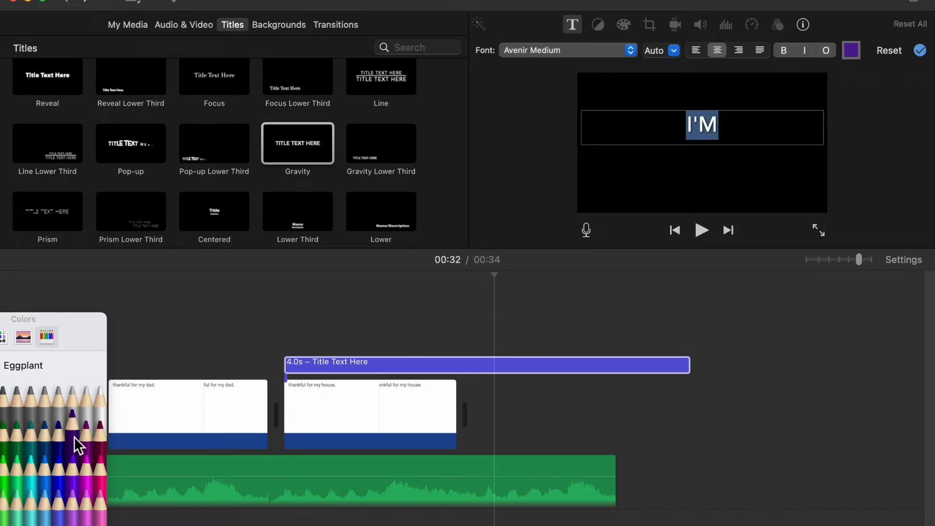
{"action": "left_click", "coordinate": [292, 323]}
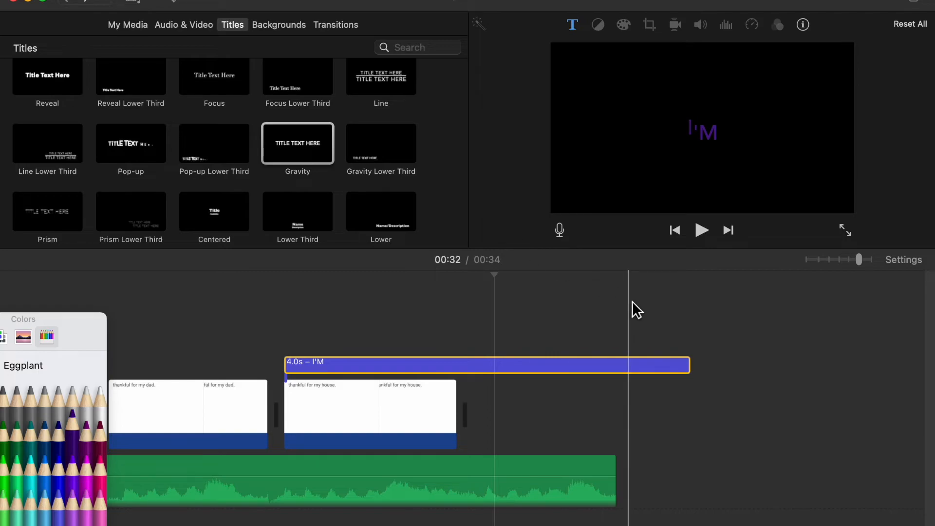
Shorten the "I'M" title to 0.3 seconds, slightly trim the end of the "thankful for my dad." clip, and close the color picker.
{"action": "left_click_drag", "start_coordinate": [694, 373], "coordinate": [318, 367]}
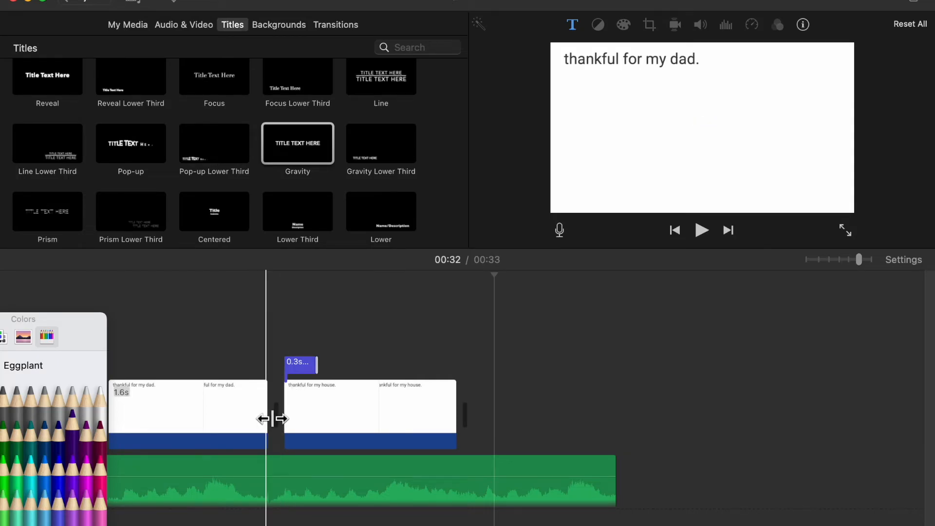
{"action": "left_click_drag", "start_coordinate": [267, 418], "coordinate": [267, 412]}
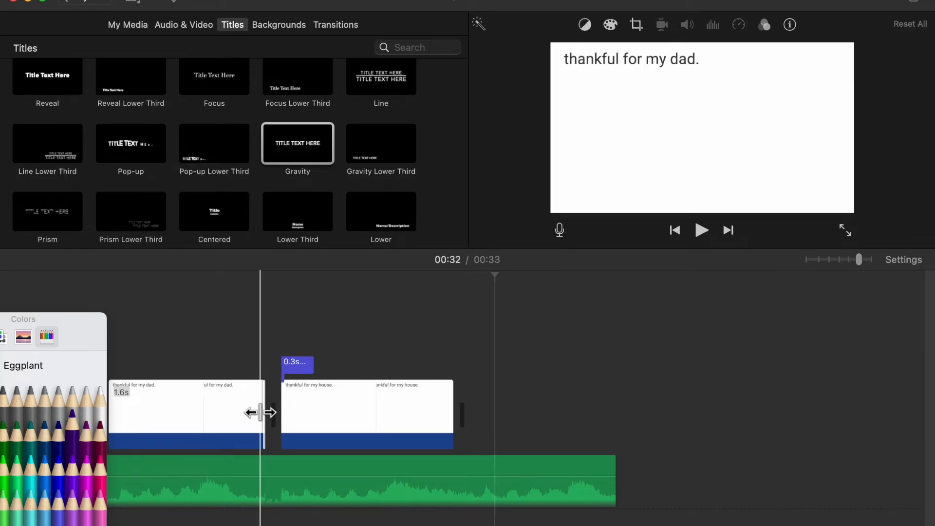
{"action": "left_click", "coordinate": [1, 319]}
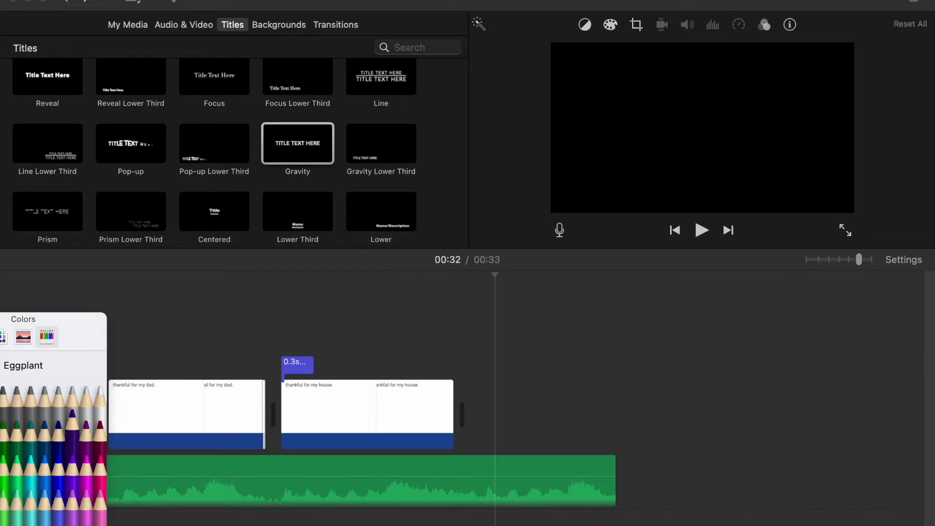
{"action": "left_click", "coordinate": [0, 320]}
Play the closing lyric clips to check the timing of the "I'M" title.
{"action": "left_click", "coordinate": [43, 302]}
{"action": "key", "text": "space"}
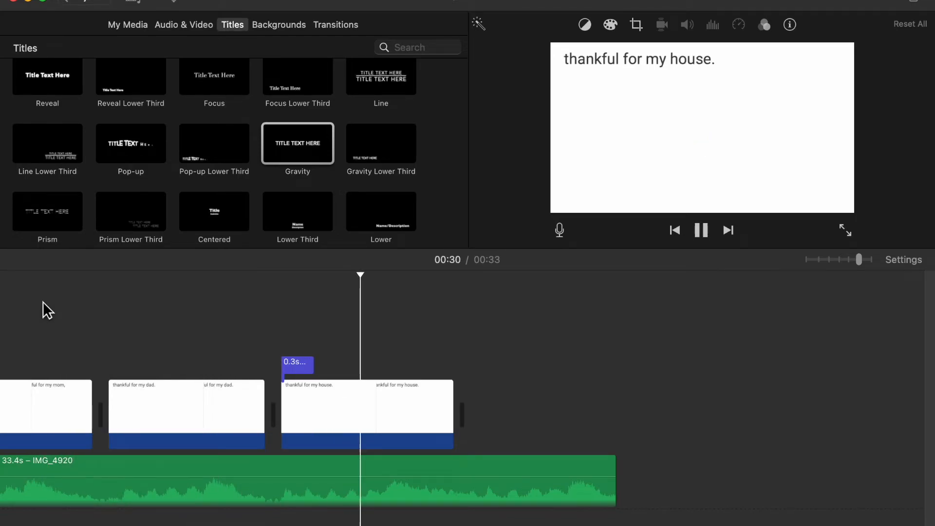
{"action": "key", "text": "space"}
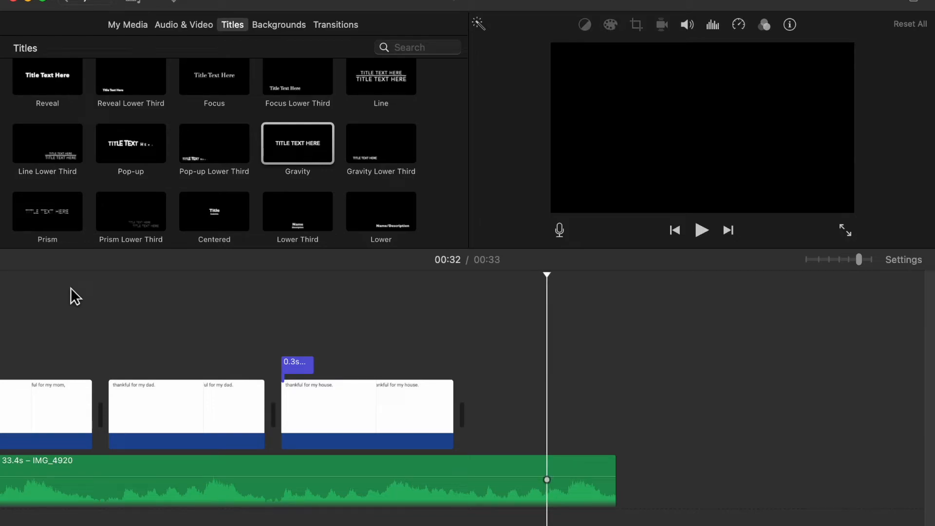
Extend the "I'M" title to 0.4 seconds, starting over the end of the "thankful for my dad." clip, and play the closing section.
{"action": "left_click_drag", "start_coordinate": [292, 360], "coordinate": [310, 372]}
{"action": "left_click", "coordinate": [175, 332]}
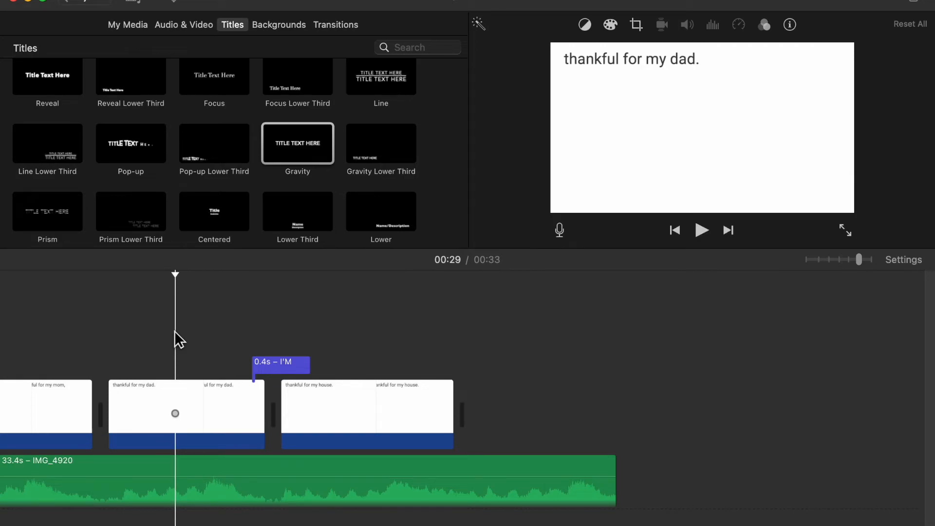
{"action": "key", "text": "space"}
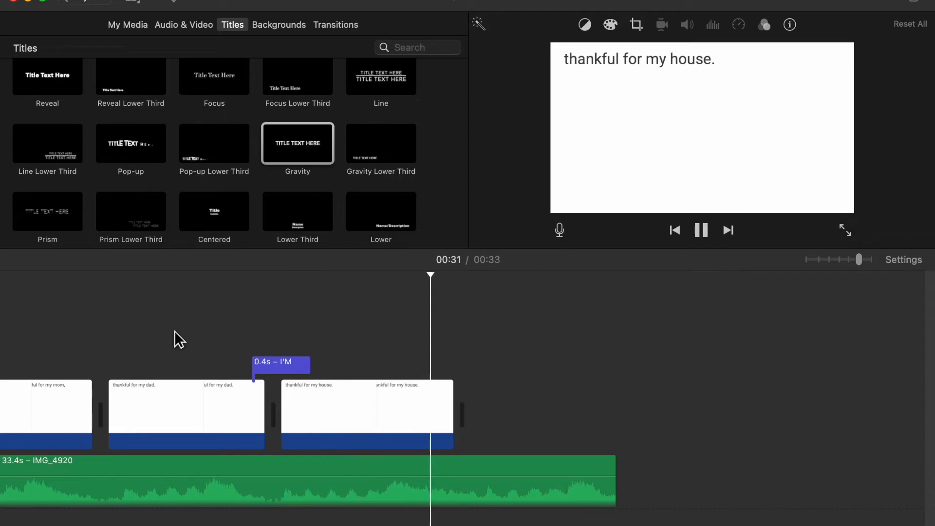
{"action": "left_click", "coordinate": [699, 235]}
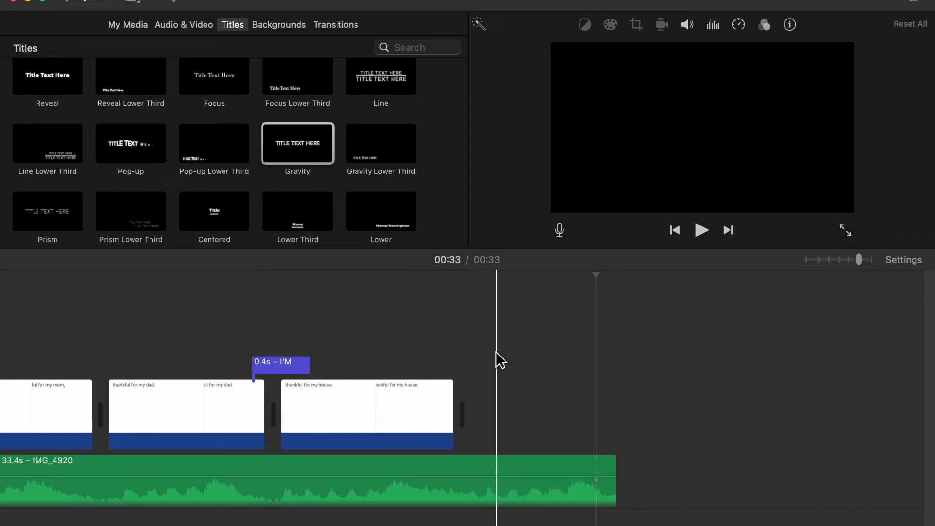
Play the whole lyric video full screen from the Intro slide at 00:00.
{"action": "scroll", "coordinate": [496, 351], "scroll_direction": "left", "scroll_amount": 5}
{"action": "left_click", "coordinate": [431, 352]}
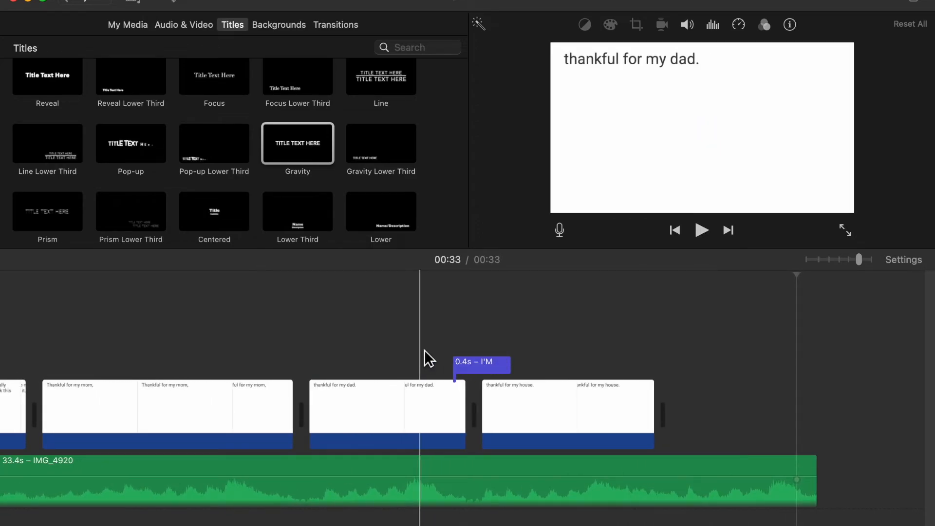
{"action": "scroll", "coordinate": [419, 346], "scroll_direction": "left", "scroll_amount": 5}
{"action": "scroll", "coordinate": [419, 347], "scroll_direction": "left", "scroll_amount": 10}
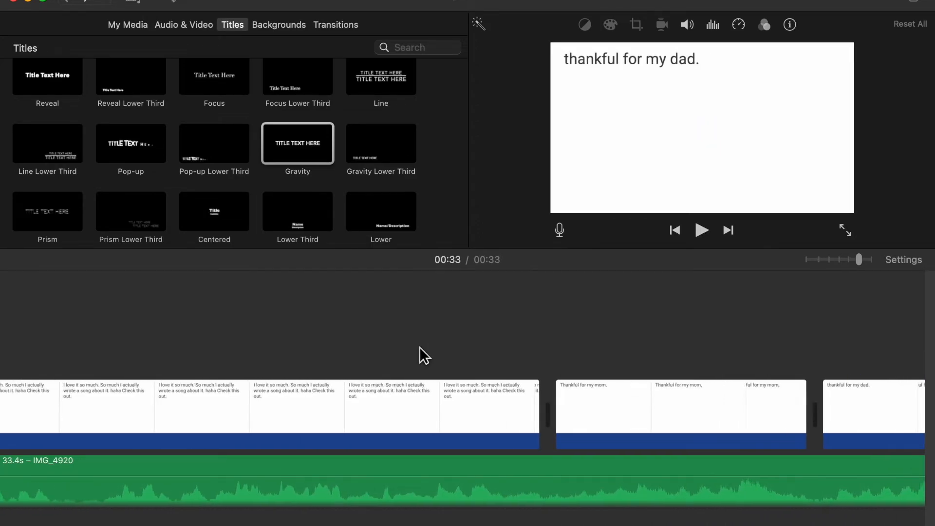
{"action": "scroll", "coordinate": [419, 347], "scroll_direction": "left", "scroll_amount": 15}
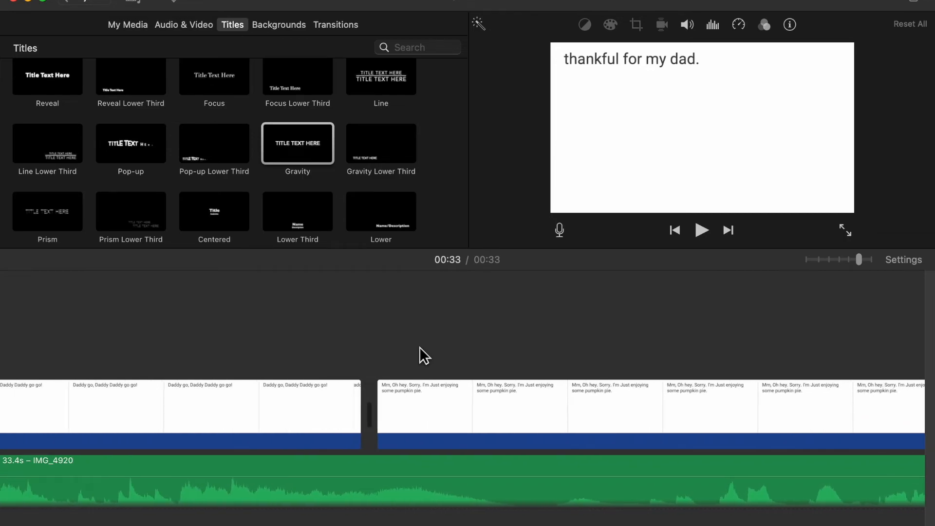
{"action": "left_click_drag", "start_coordinate": [419, 347], "coordinate": [39, 331]}
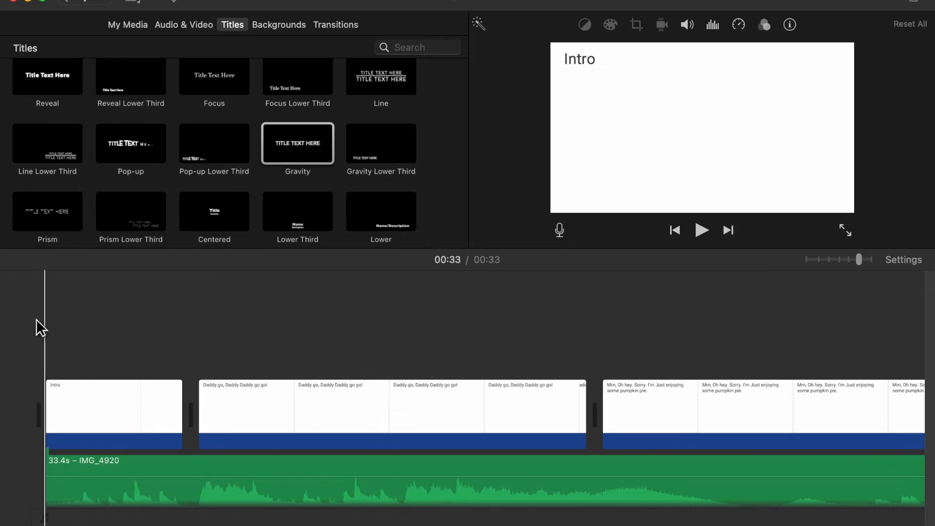
{"action": "left_click", "coordinate": [36, 320]}
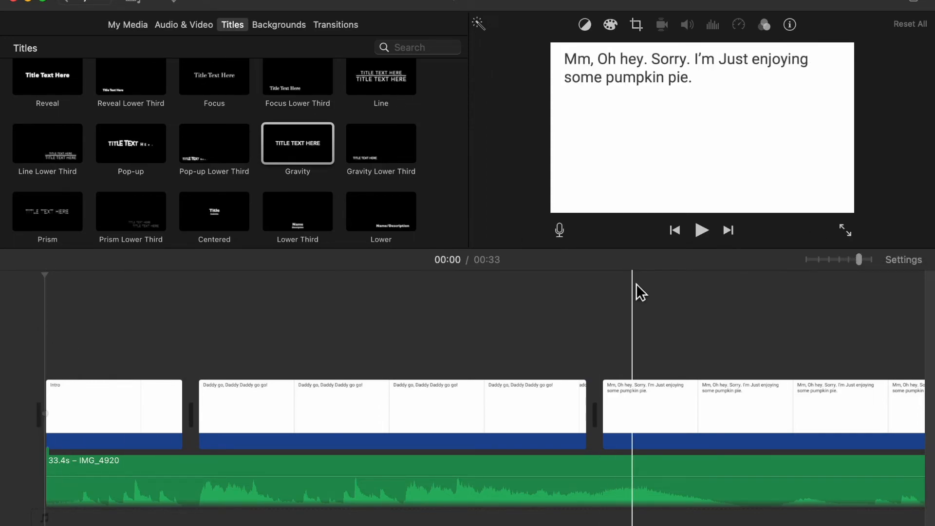
{"action": "left_click", "coordinate": [843, 229]}
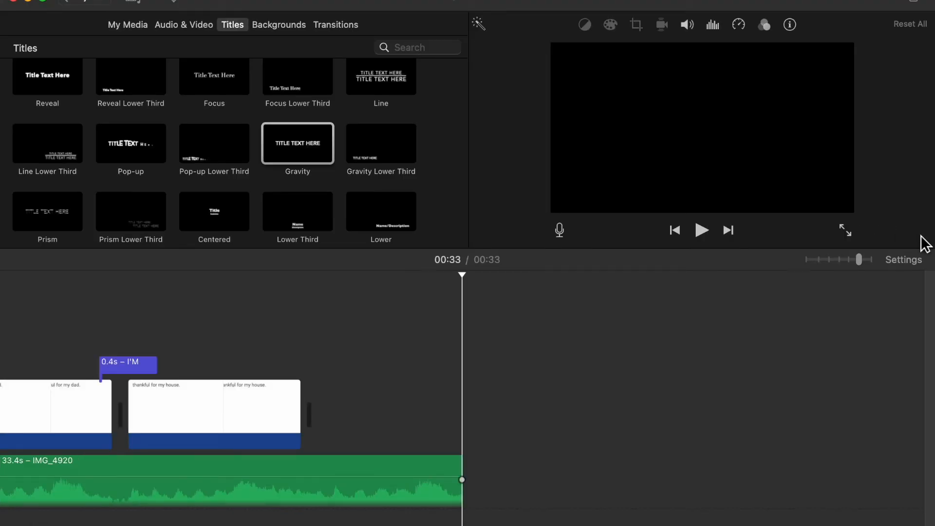
Select the "Daddy go, Daddy Daddy go go!" clip and review its crop style and duration settings.
{"action": "scroll", "coordinate": [419, 346], "scroll_direction": "left", "scroll_amount": 10}
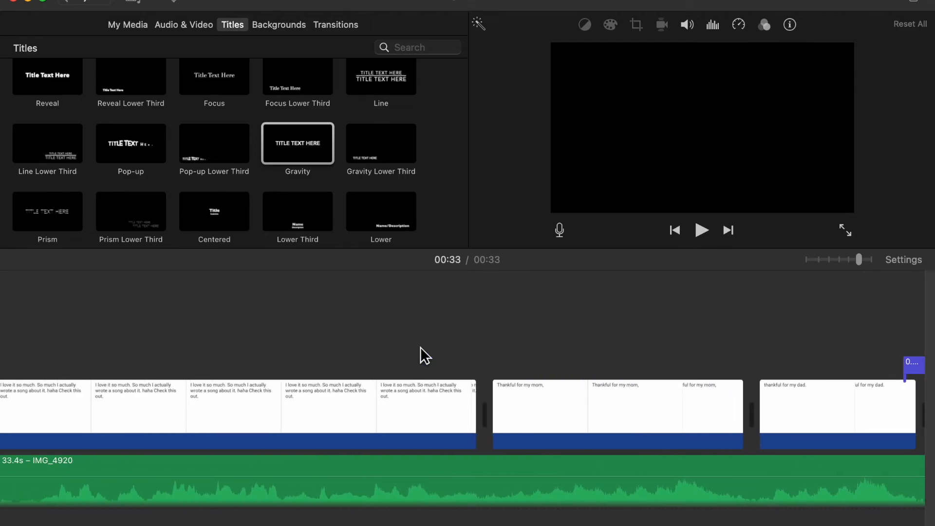
{"action": "scroll", "coordinate": [420, 346], "scroll_direction": "left", "scroll_amount": 10}
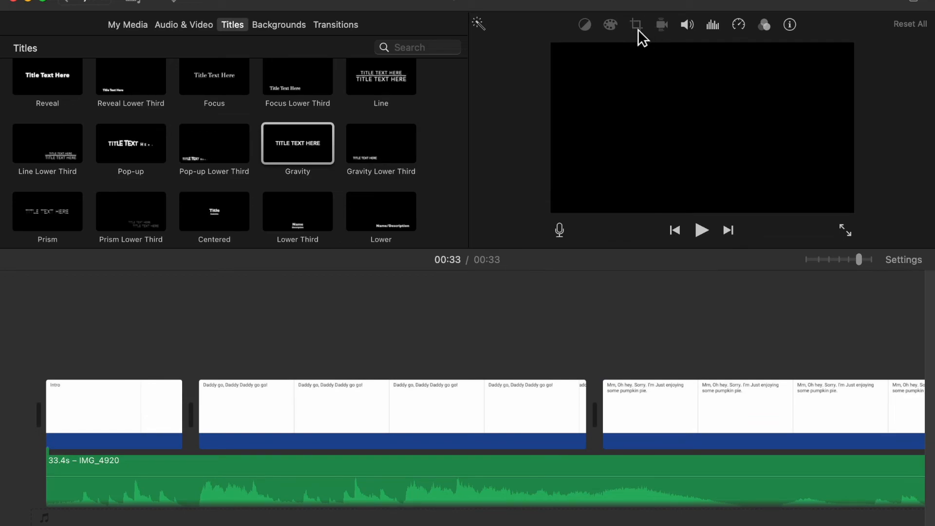
{"action": "left_click", "coordinate": [456, 415]}
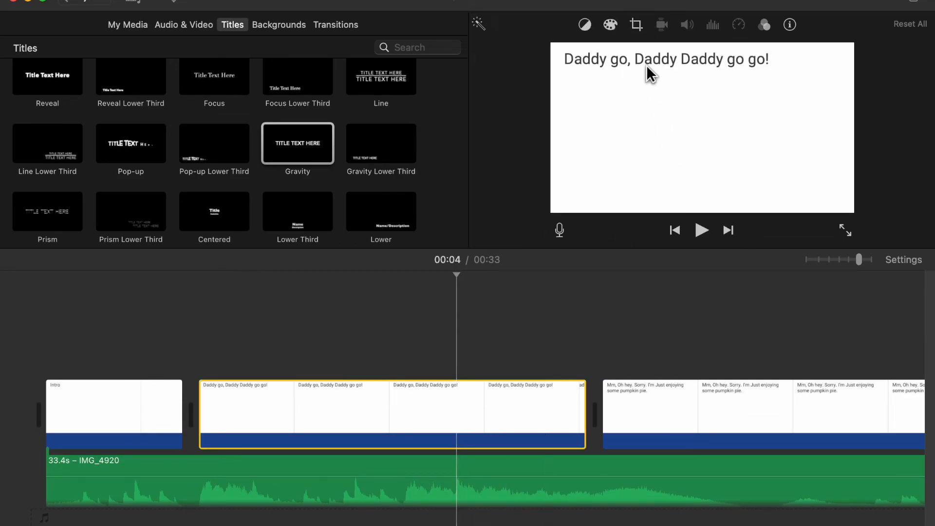
{"action": "left_click", "coordinate": [636, 25]}
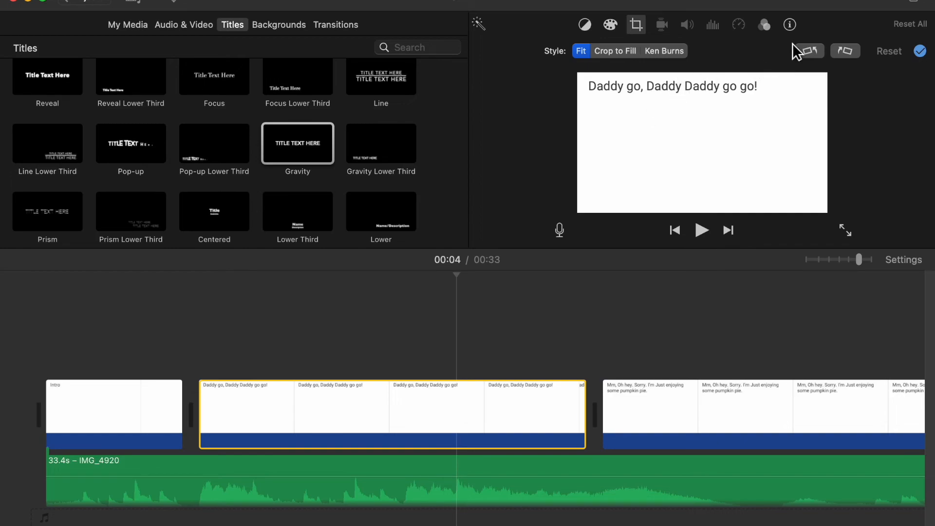
{"action": "left_click", "coordinate": [790, 25]}
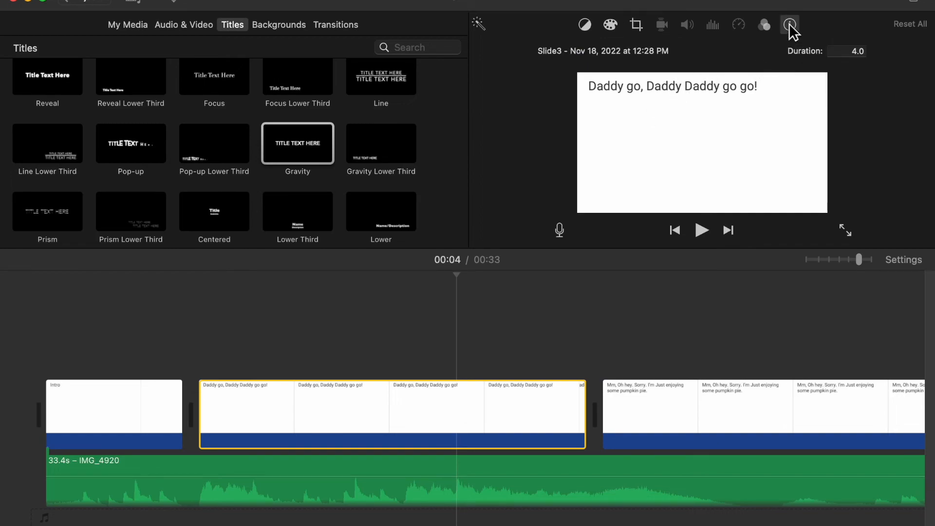
{"action": "left_click", "coordinate": [852, 51]}
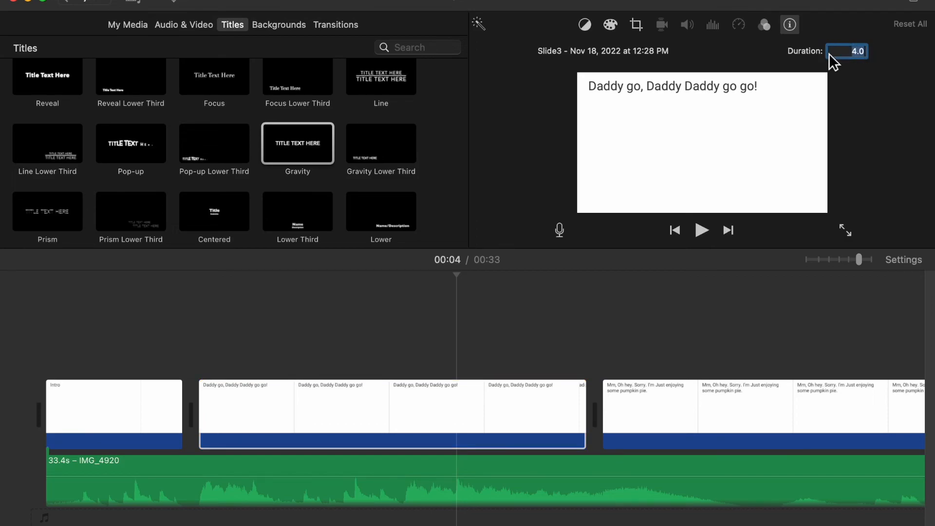
{"action": "key", "text": "Return"}
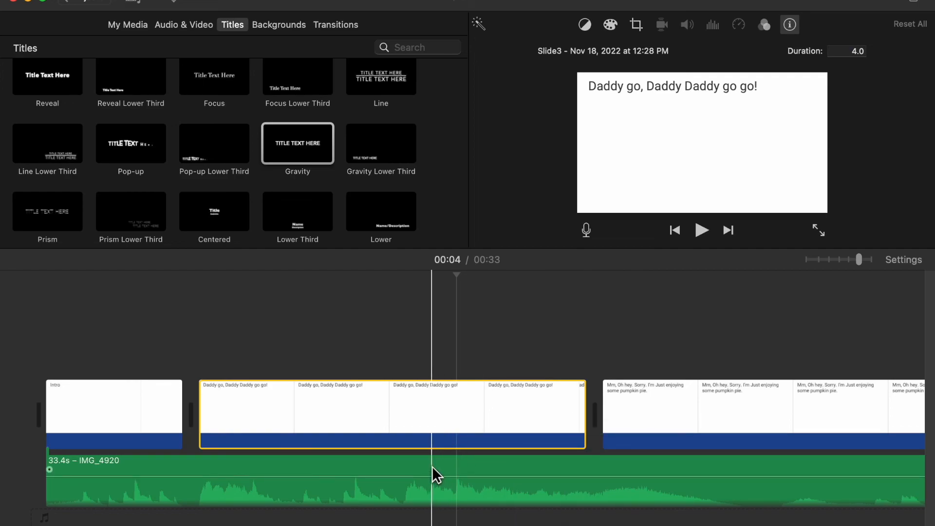
Trim the end of the song audio to 31.9 seconds so it ends with the "thankful for my house." clip.
{"action": "scroll", "coordinate": [472, 421], "scroll_direction": "right", "scroll_amount": 15}
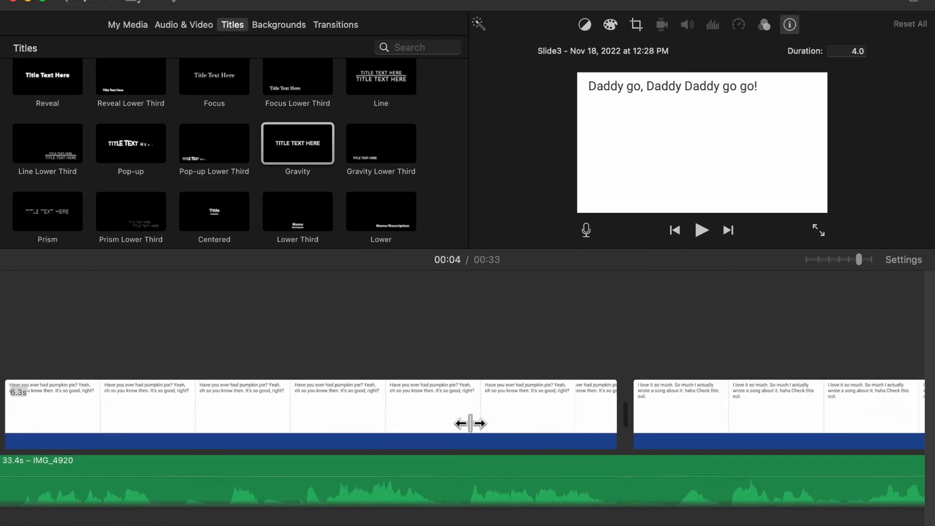
{"action": "scroll", "coordinate": [470, 423], "scroll_direction": "right", "scroll_amount": 20}
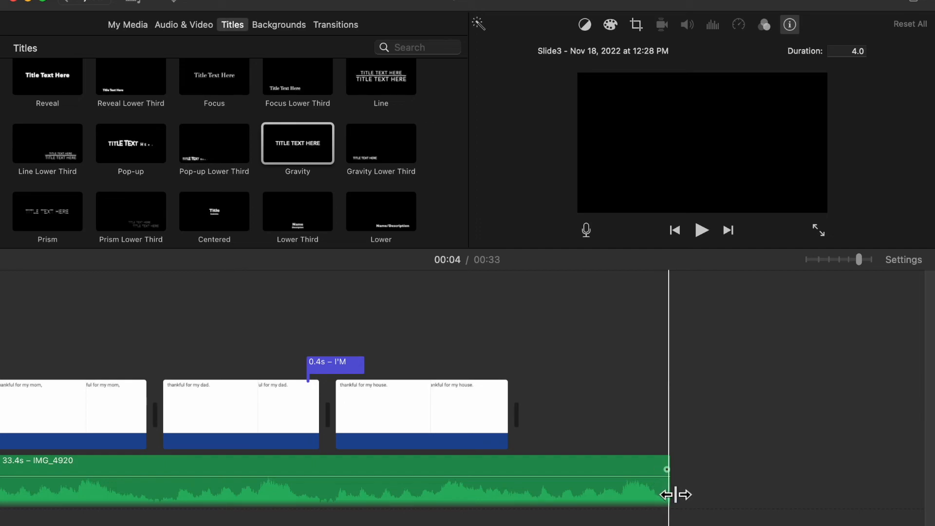
{"action": "left_click_drag", "start_coordinate": [667, 488], "coordinate": [514, 486]}
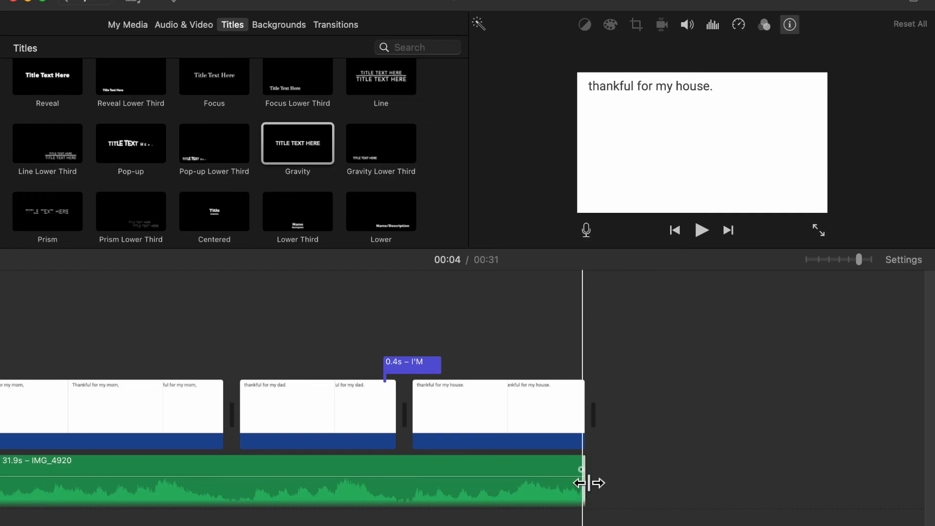
Add a fade-out to the song audio beneath the "thankful for my house." clip and play the ending.
{"action": "left_click_drag", "start_coordinate": [580, 469], "coordinate": [493, 469]}
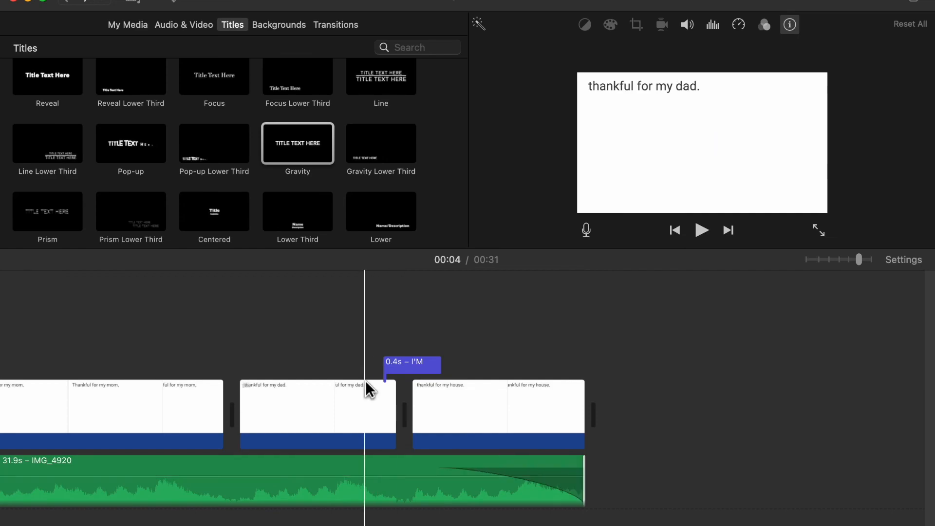
{"action": "left_click", "coordinate": [330, 339]}
{"action": "key", "text": "space"}
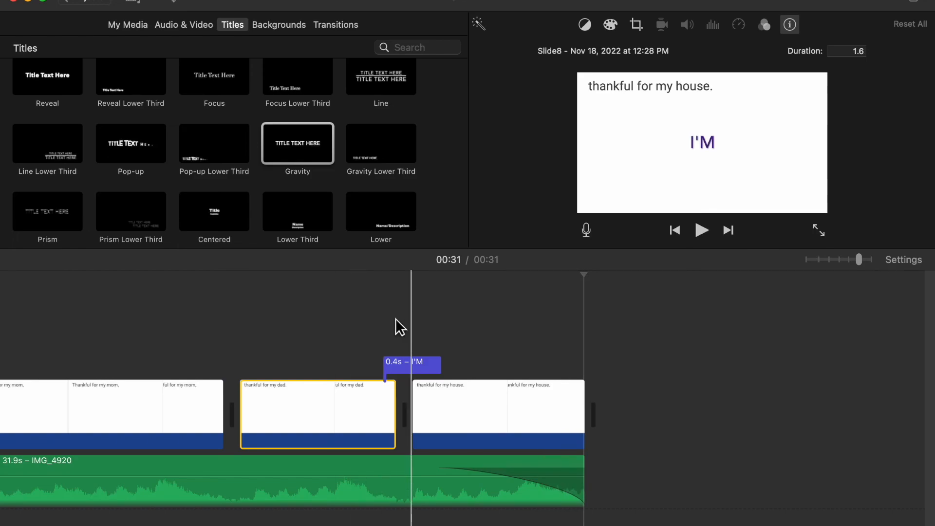
Try splitting the song audio at 25.6 seconds, beneath the end of the "I love it so much" clip, and undo the split.
{"action": "scroll", "coordinate": [395, 319], "scroll_direction": "left", "scroll_amount": 10}
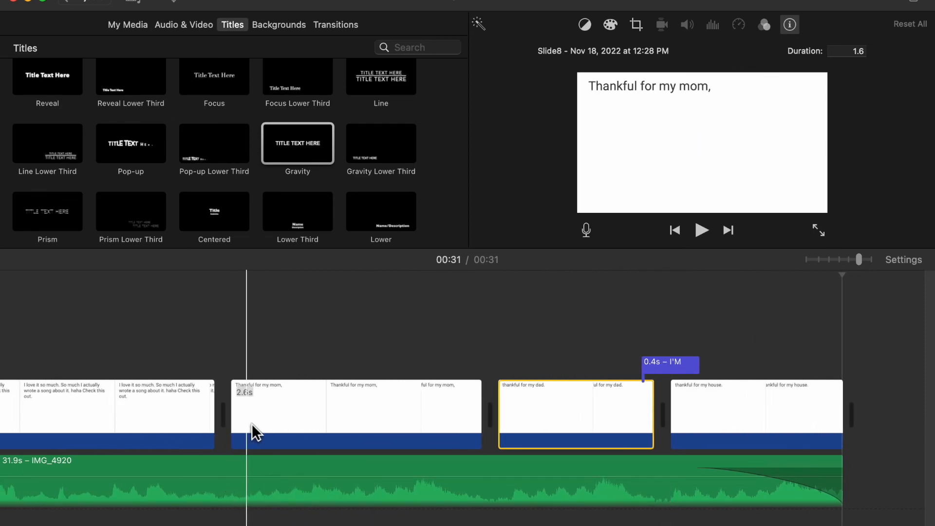
{"action": "left_click", "coordinate": [204, 418]}
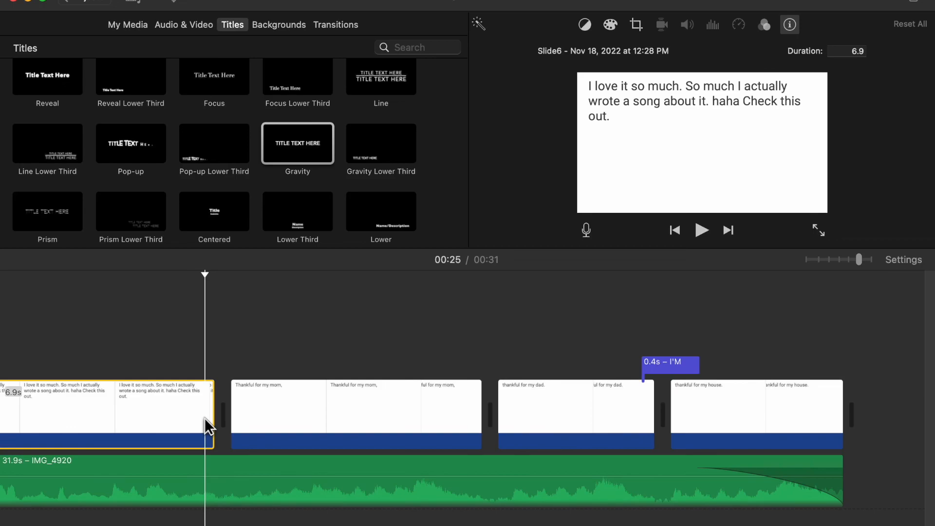
{"action": "scroll", "coordinate": [477, 463], "scroll_direction": "left", "scroll_amount": 10}
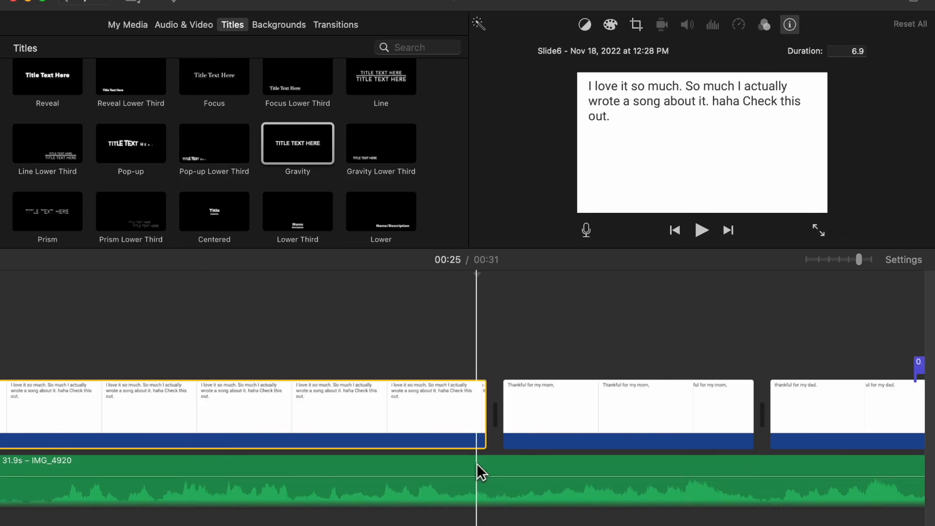
{"action": "left_click", "coordinate": [477, 463]}
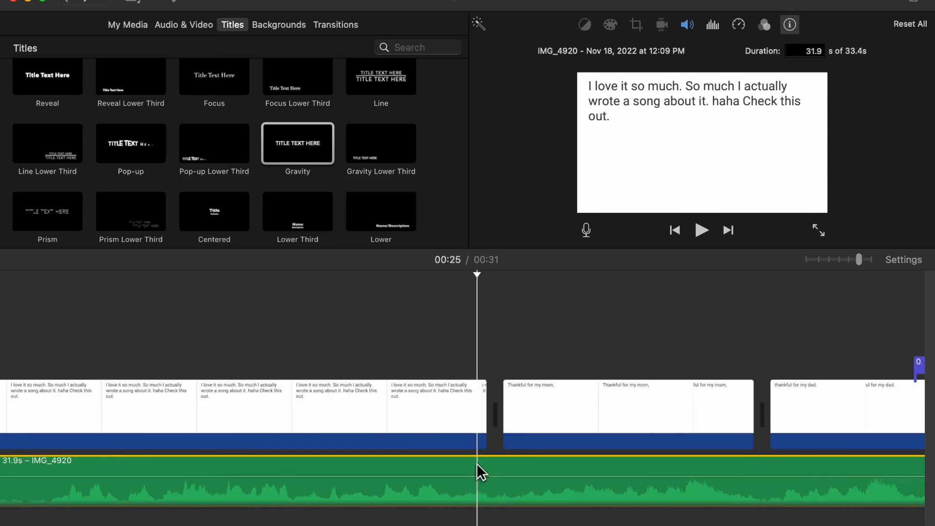
{"action": "left_click", "coordinate": [461, 421]}
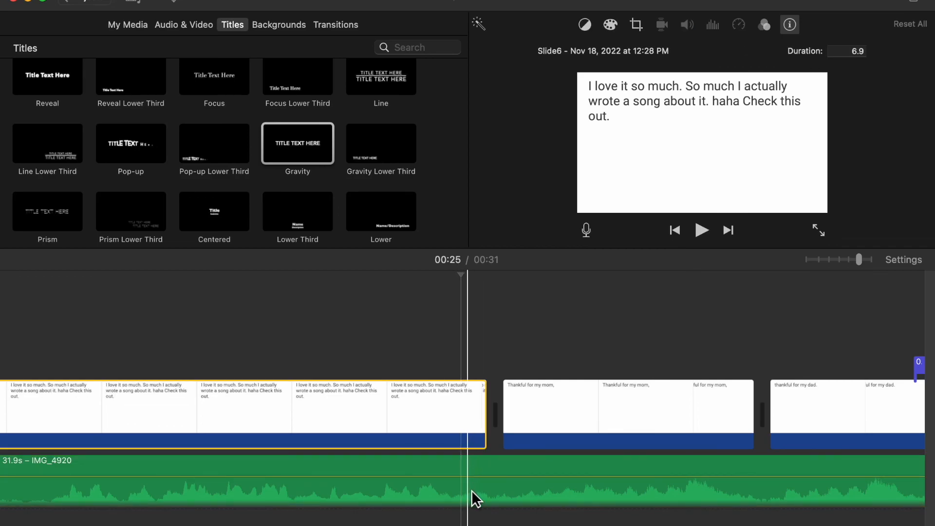
{"action": "left_click", "coordinate": [448, 463]}
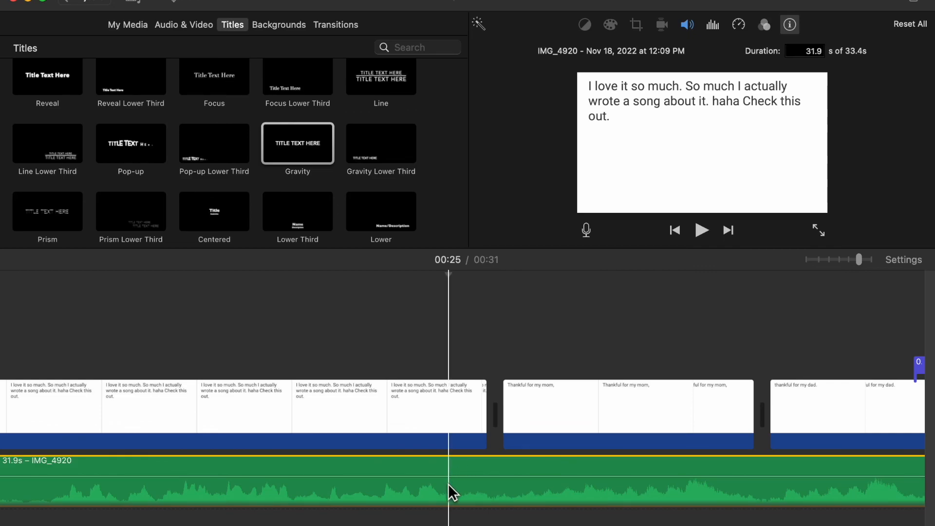
{"action": "right_click", "coordinate": [449, 487]}
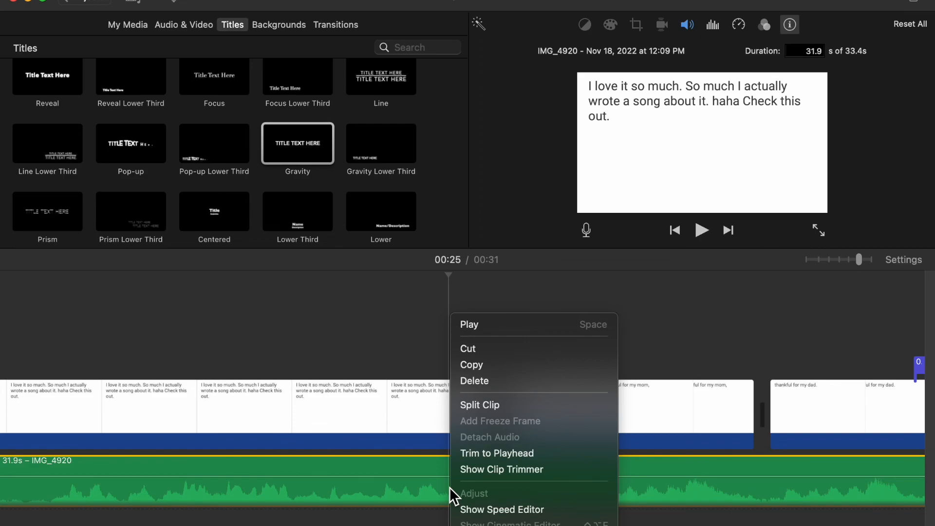
{"action": "left_click", "coordinate": [474, 407]}
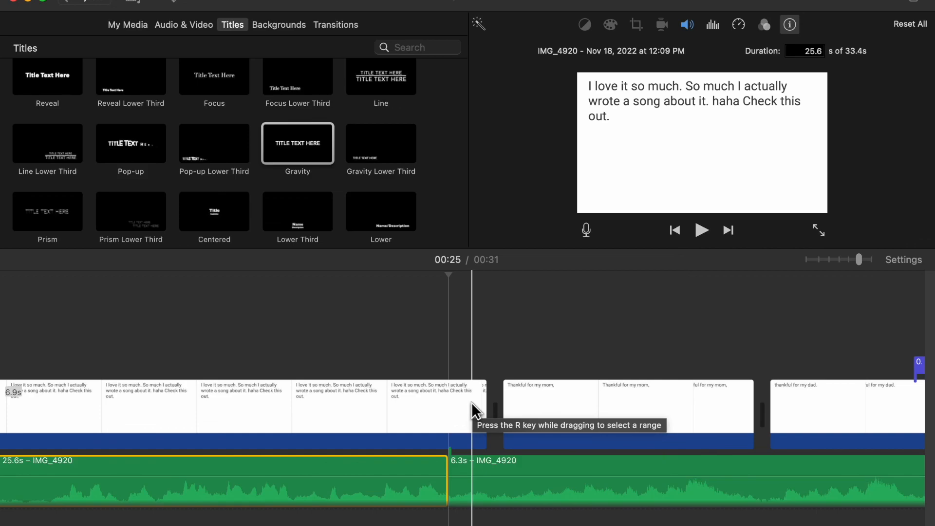
{"action": "left_click", "coordinate": [471, 402]}
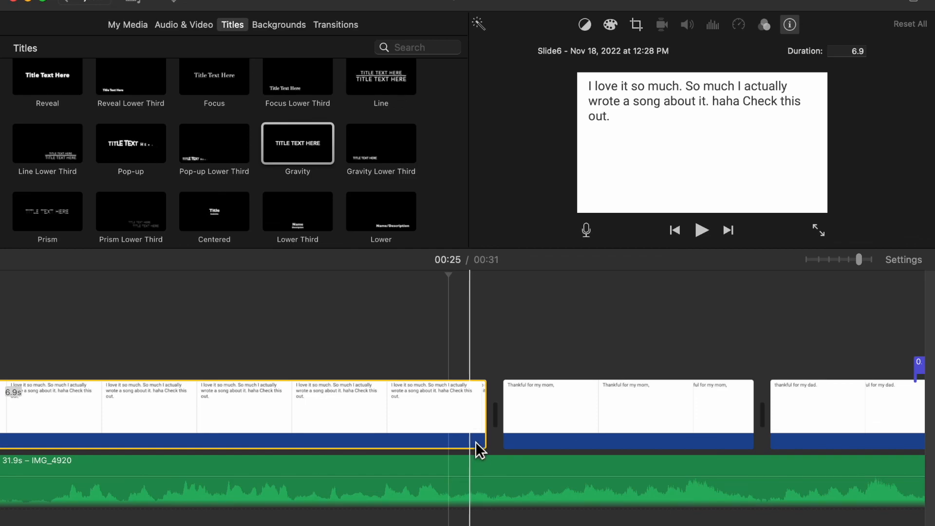
Raise the volume level of the whole song audio clip slightly.
{"action": "left_click", "coordinate": [497, 481]}
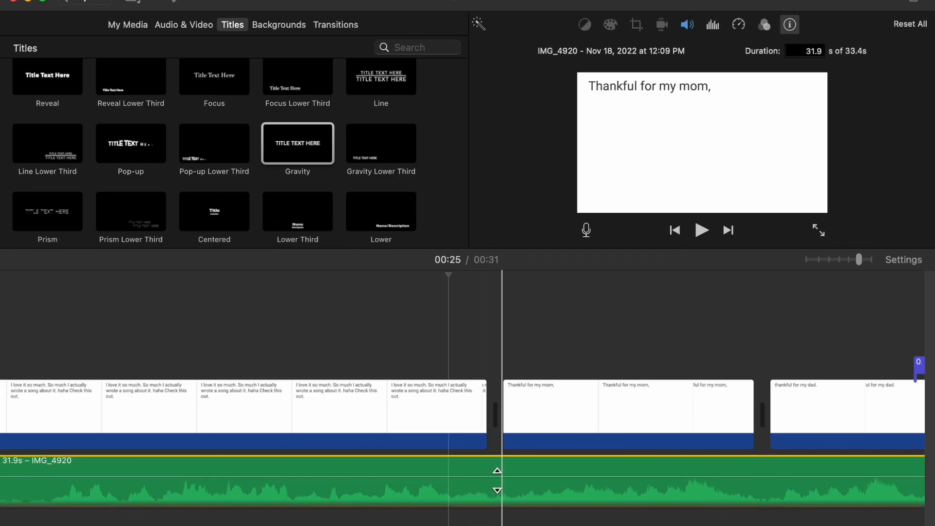
{"action": "mouse_move", "coordinate": [496, 476]}
{"action": "left_mouse_down"}
{"action": "mouse_move", "coordinate": [496, 460]}
{"action": "mouse_move", "coordinate": [498, 482]}
{"action": "mouse_move", "coordinate": [499, 468]}
{"action": "left_mouse_up"}
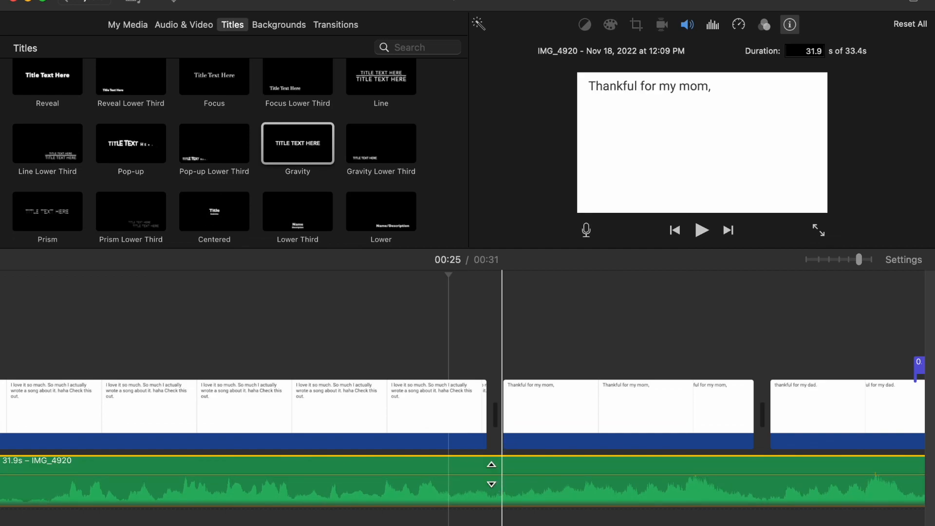
{"action": "scroll", "coordinate": [469, 460], "scroll_direction": "left", "scroll_amount": 5}
{"action": "scroll", "coordinate": [469, 460], "scroll_direction": "left", "scroll_amount": 4}
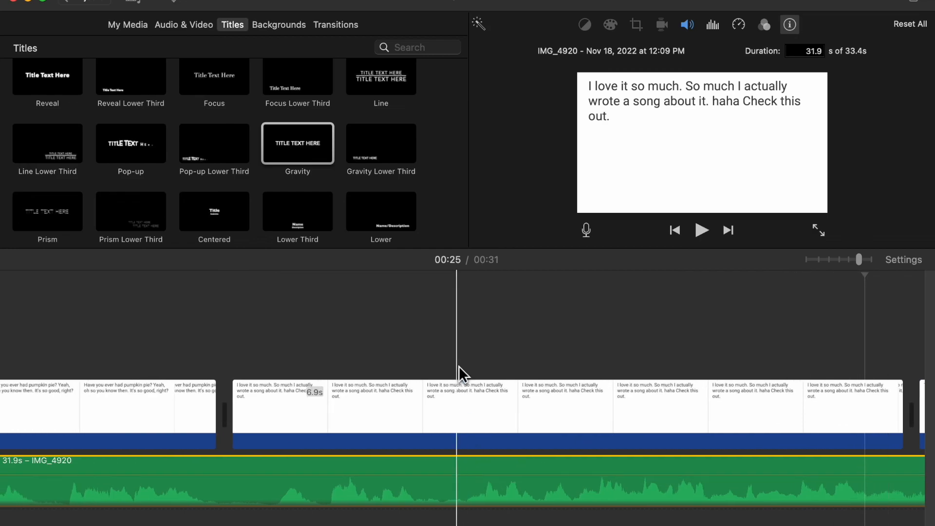